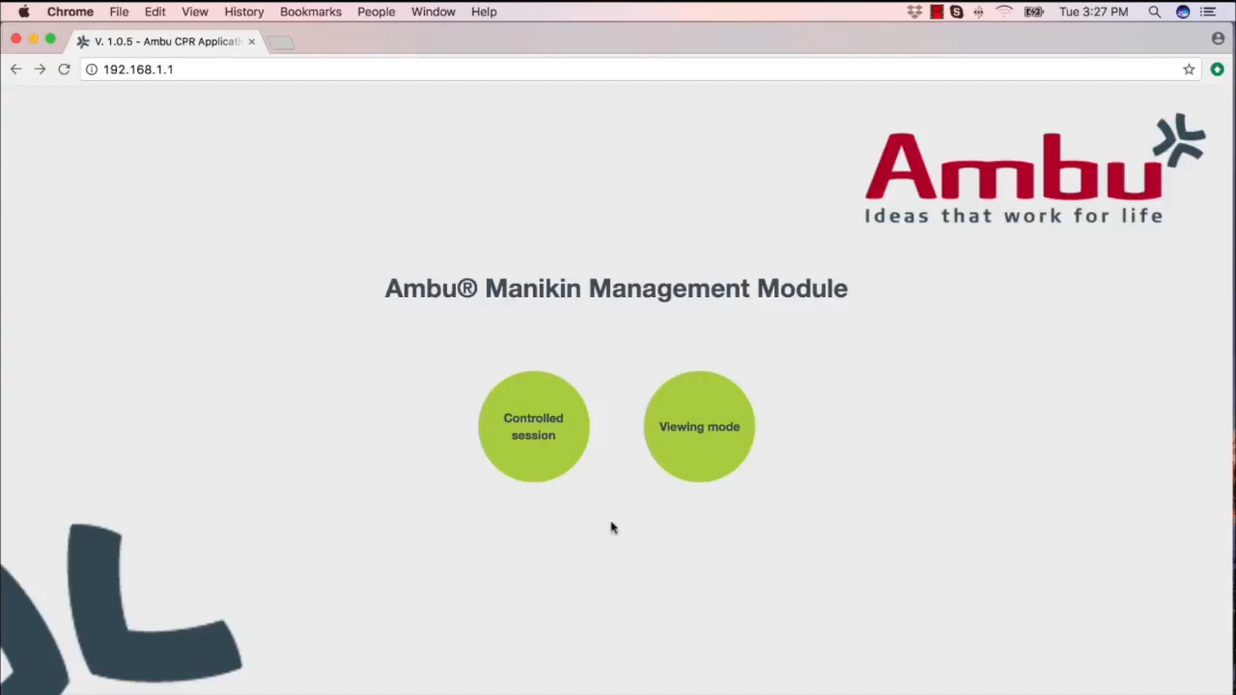
# Step: Enter the controlled session area and add a new scenario named SVT to the database
pyautogui.click(538, 441)
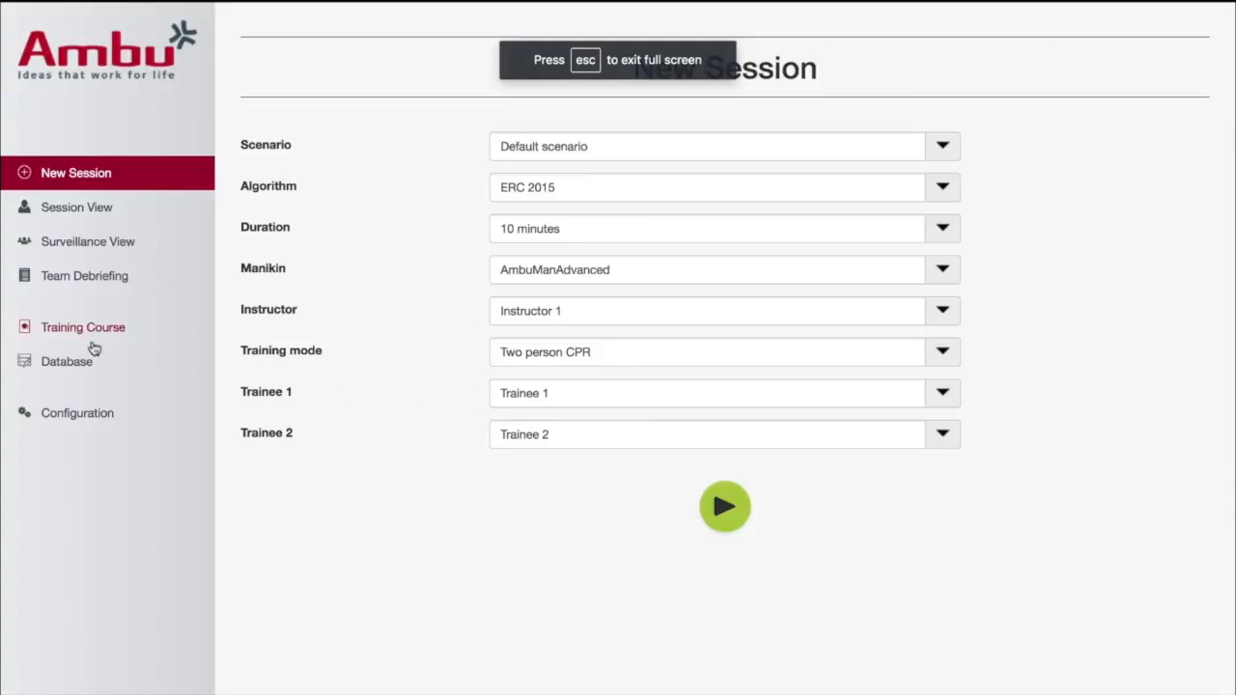
pyautogui.click(68, 364)
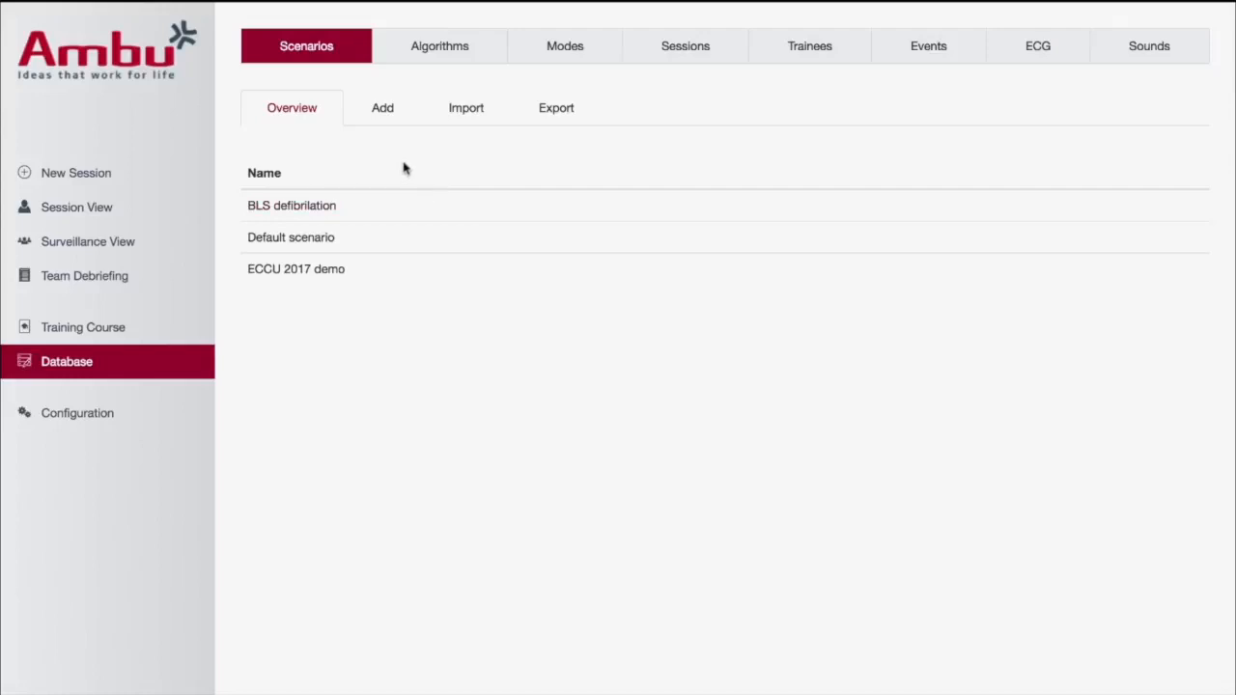
pyautogui.click(384, 114)
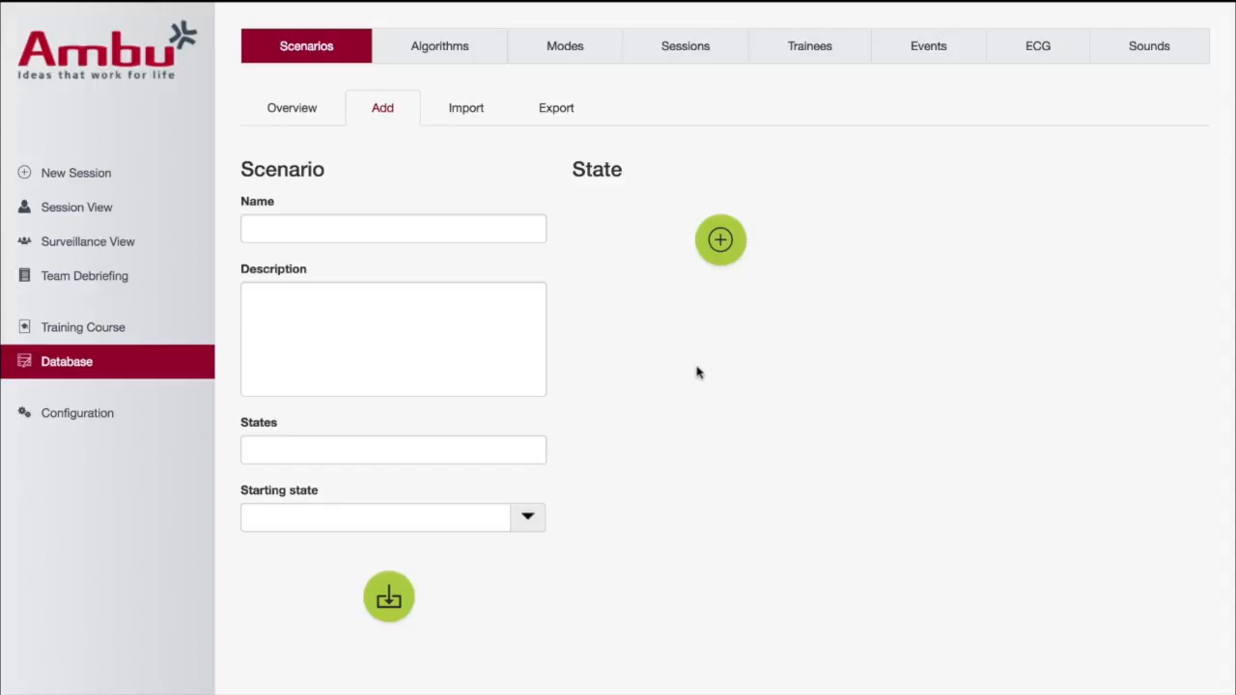
pyautogui.click(382, 233)
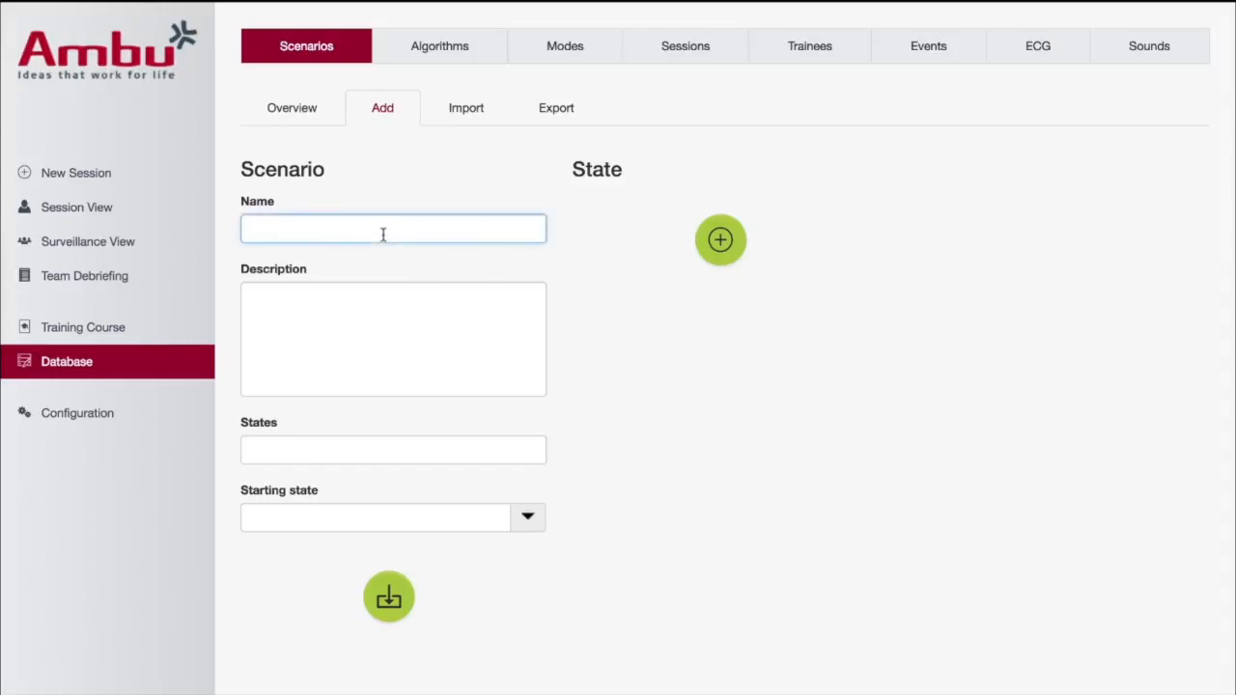
pyautogui.write('SVT')
# Step: Enter the scenario description "Pt is in SVT, admin Adenocard 6mg, Stay in SVT, Admin Adenocard 12mg, Convert Sinus Rhythm."
pyautogui.click(295, 303)
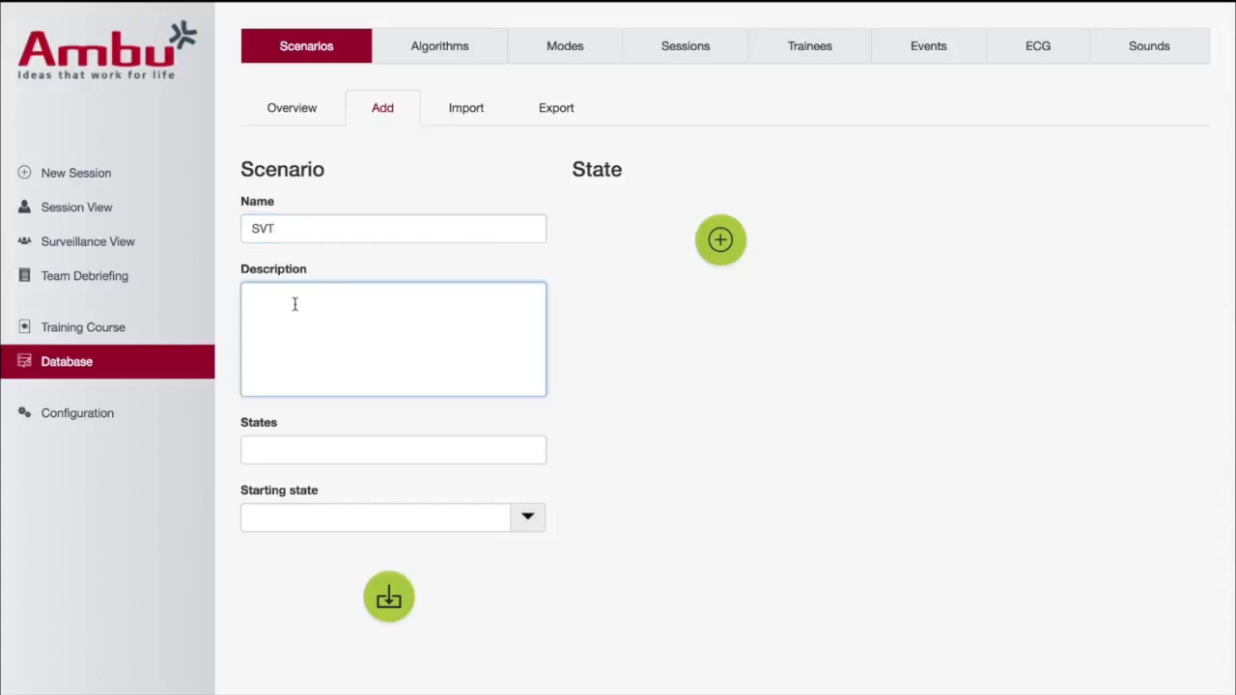
pyautogui.write('Pt is in SVT,')
pyautogui.write('admin Adenocar')
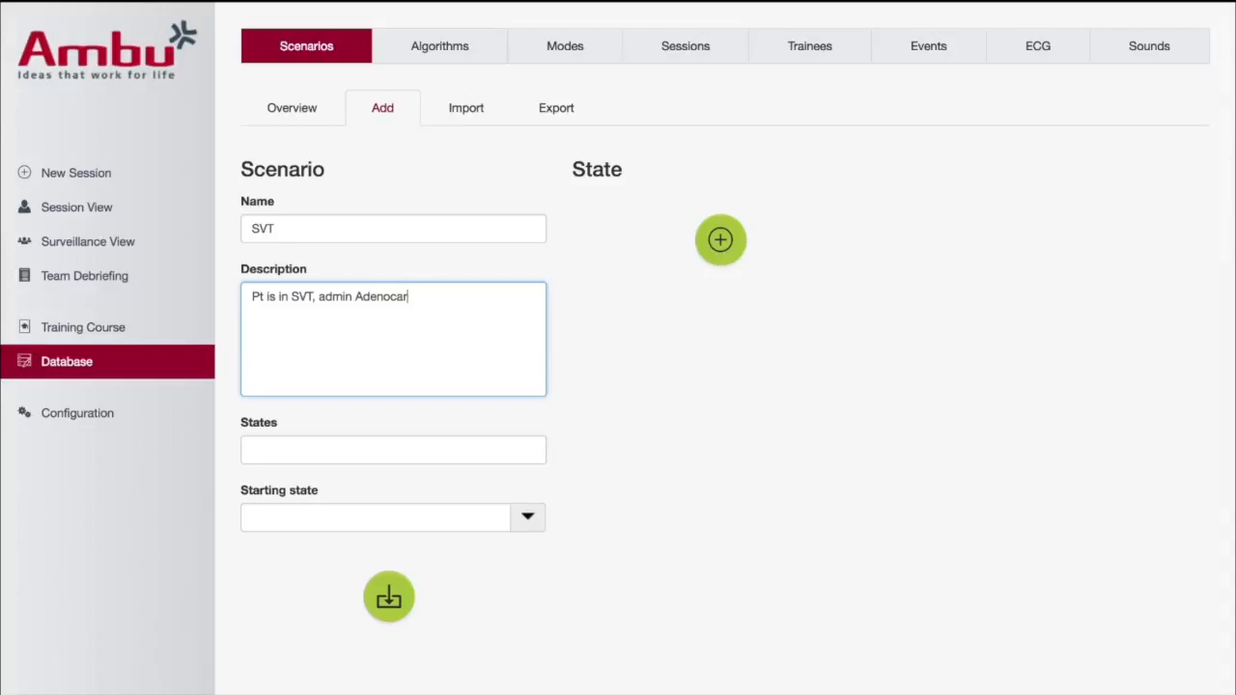
pyautogui.write('d 6mg,')
pyautogui.write('Stay in SVT')
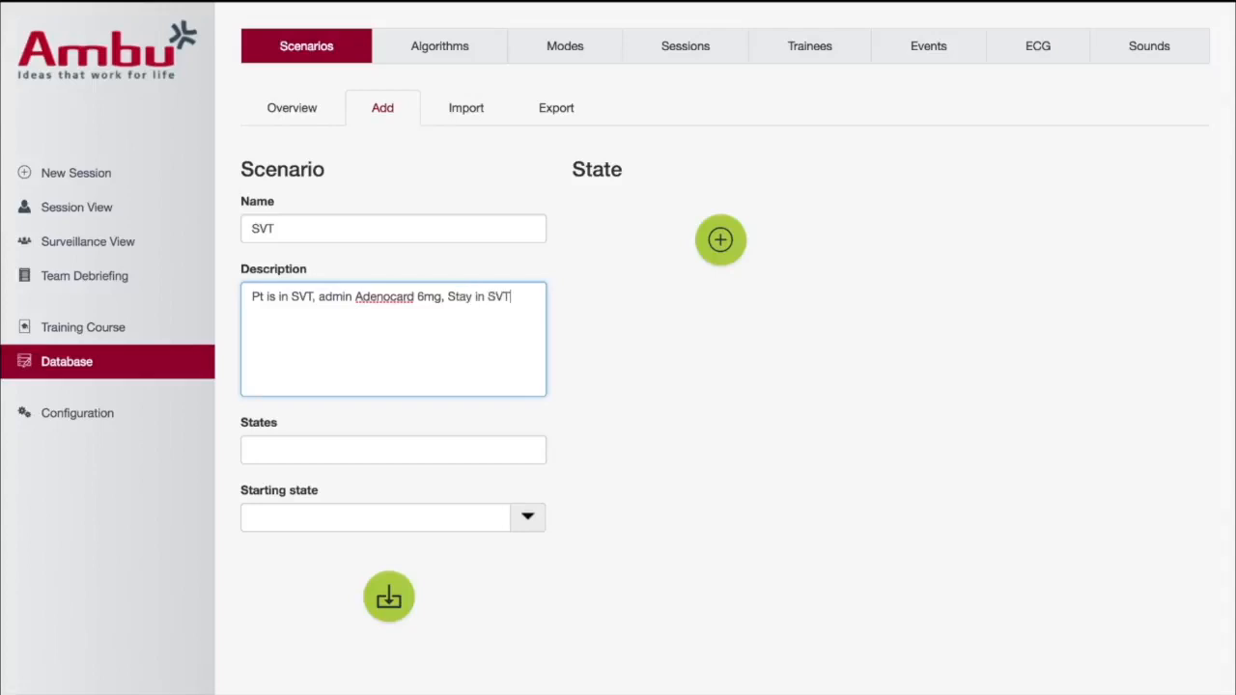
pyautogui.write(', A')
pyautogui.write('dmin')
pyautogui.write(' Aden')
pyautogui.write('ocard ')
pyautogui.write('12')
pyautogui.write('mg.')
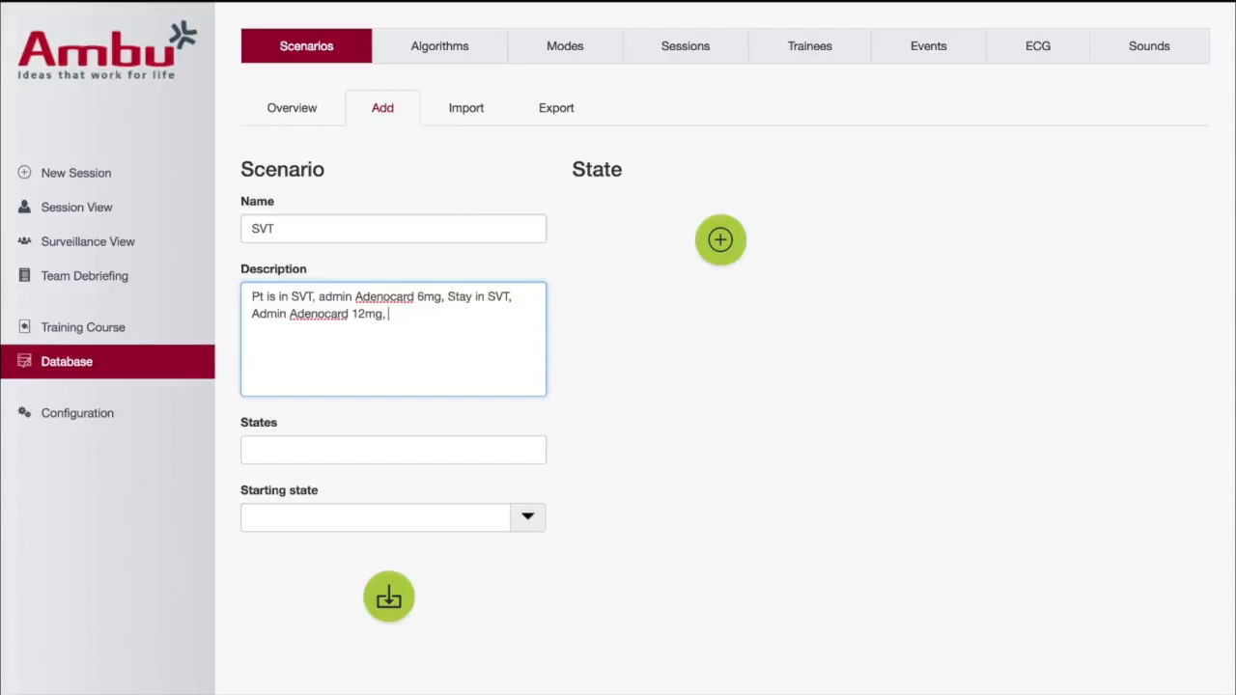
pyautogui.write(' Convert Sinus Rhythm.')
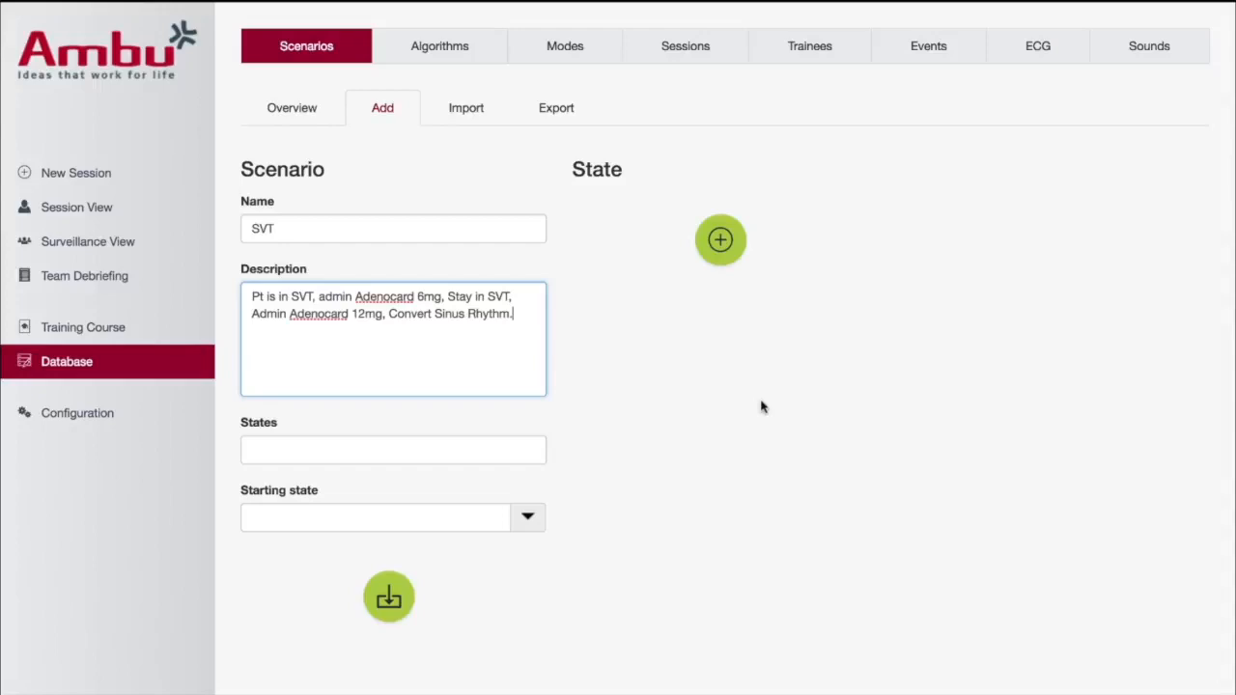
# Step: Add a first state to the scenario and name it SVT
pyautogui.click(722, 241)
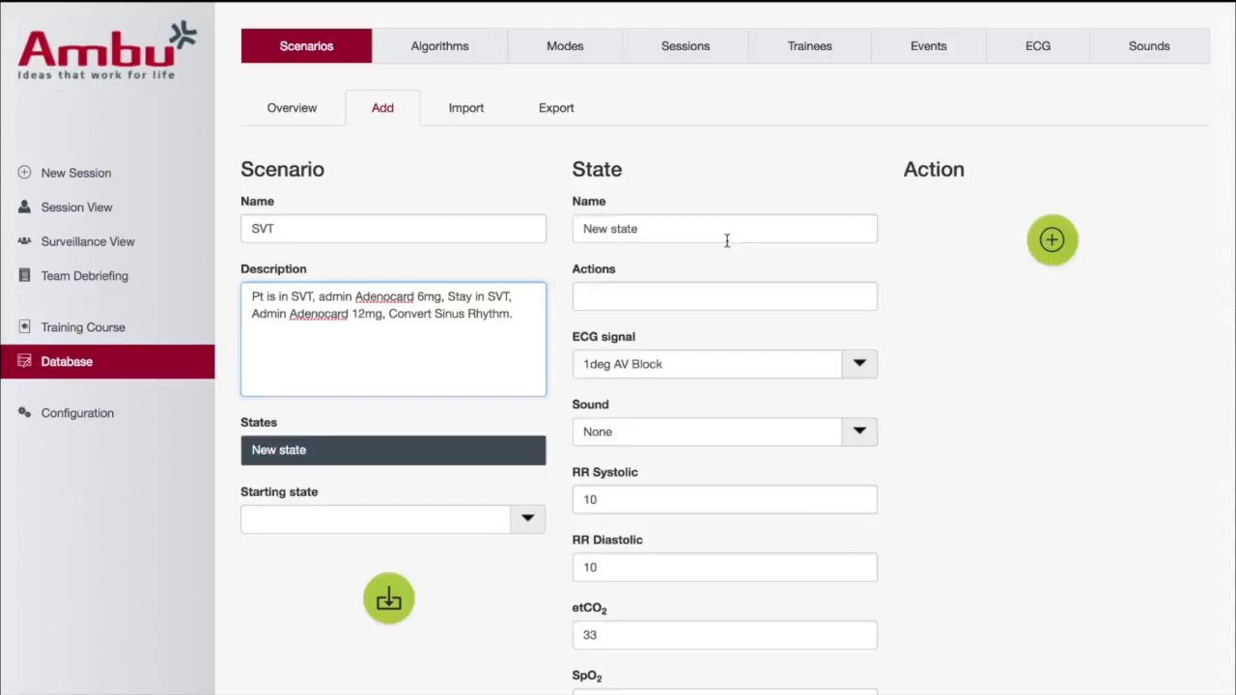
pyautogui.click(655, 233)
pyautogui.press('BackSpace')
pyautogui.press('BackSpace')
pyautogui.press('BackSpace')
pyautogui.press('BackSpace')
pyautogui.press('BackSpace')
pyautogui.press('BackSpace')
pyautogui.press('BackSpace')
pyautogui.press('BackSpace')
pyautogui.press('BackSpace')
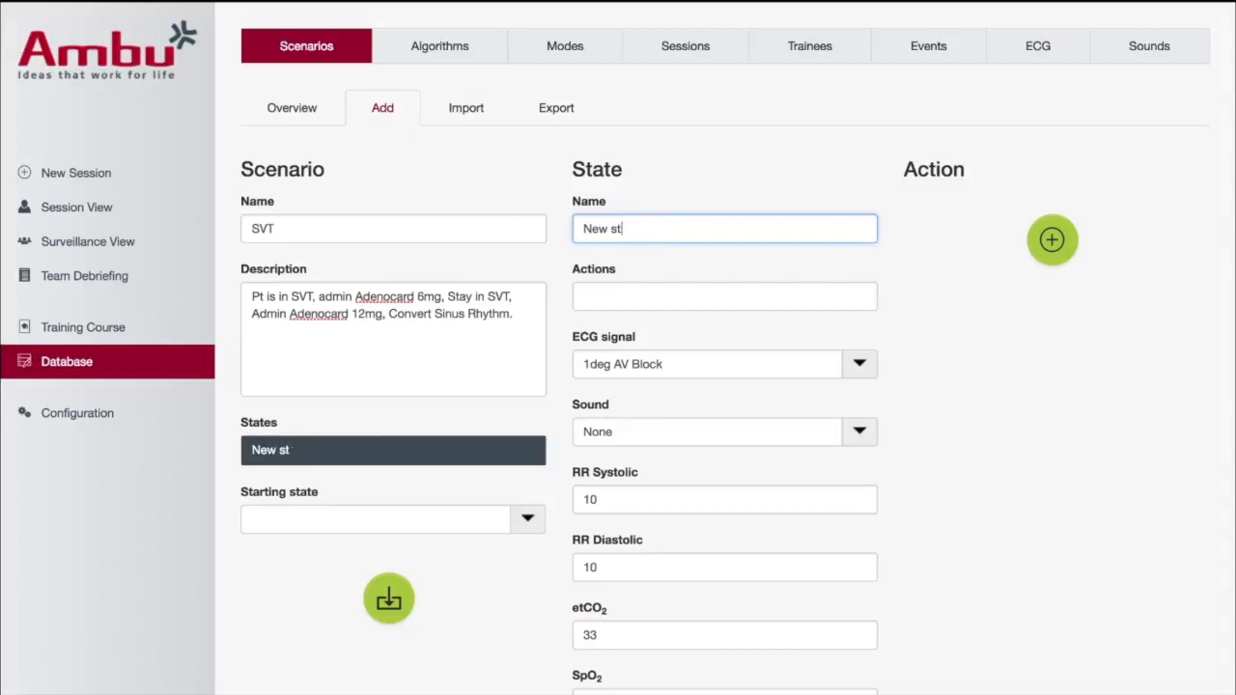
pyautogui.write('SVT')
# Step: Set the ECG signal of the first state to SVT
pyautogui.click(859, 367)
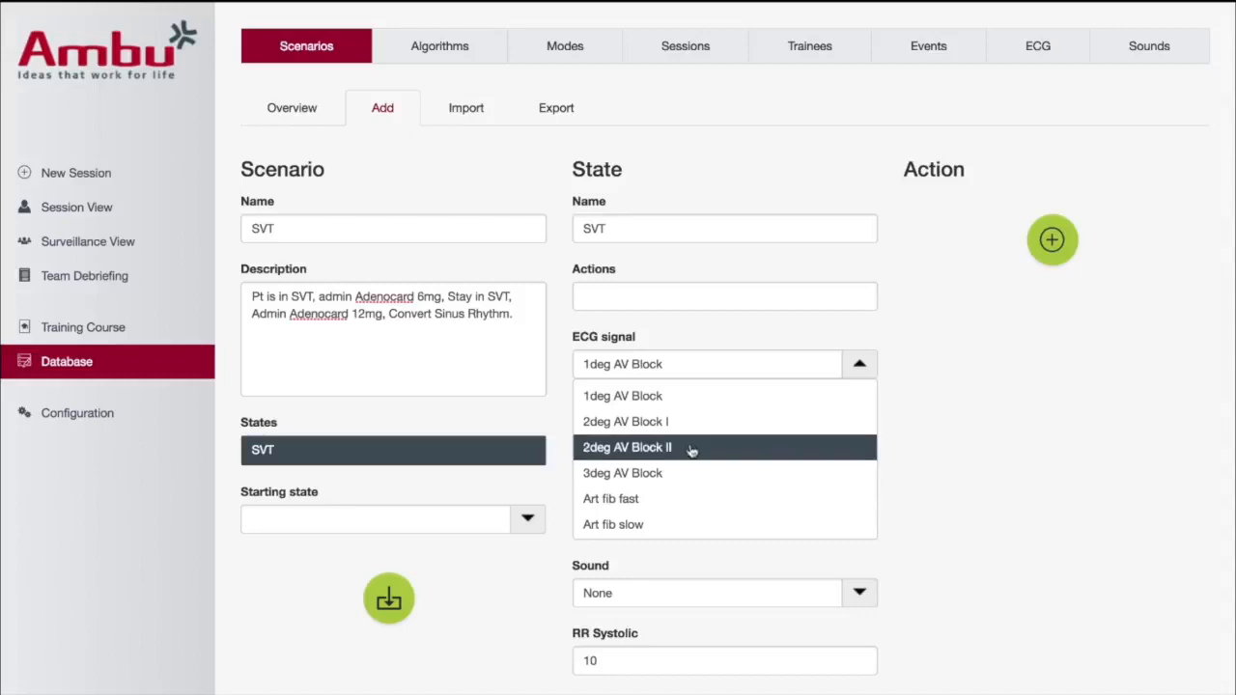
pyautogui.scroll(-2, 795, 499)
pyautogui.scroll(-5, 795, 499)
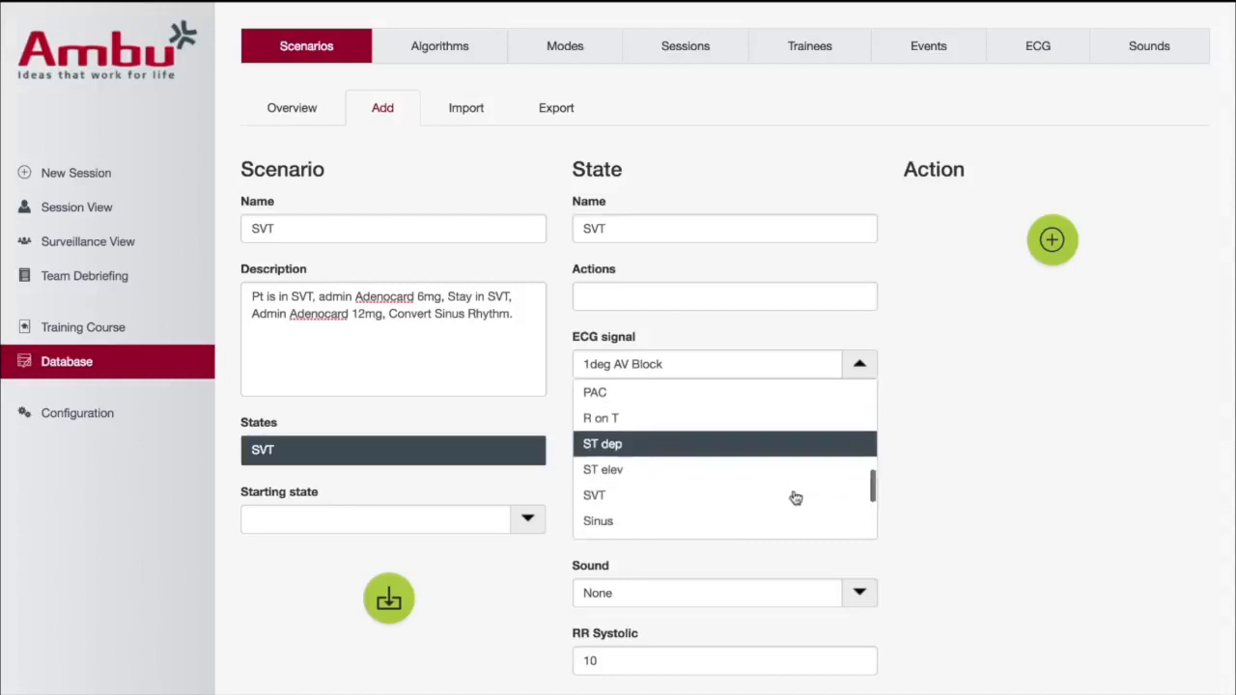
pyautogui.click(731, 496)
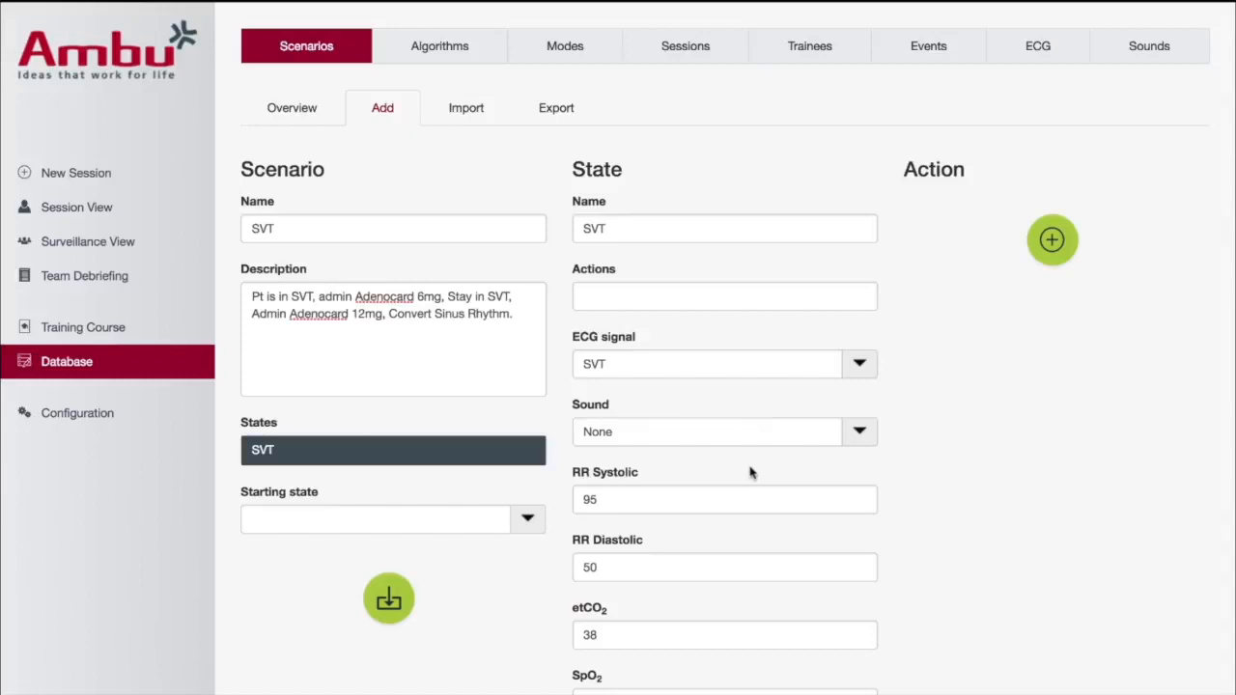
# Step: Add a second state named SVT and set its ECG signal to SVT
pyautogui.scroll(-2, 890, 480)
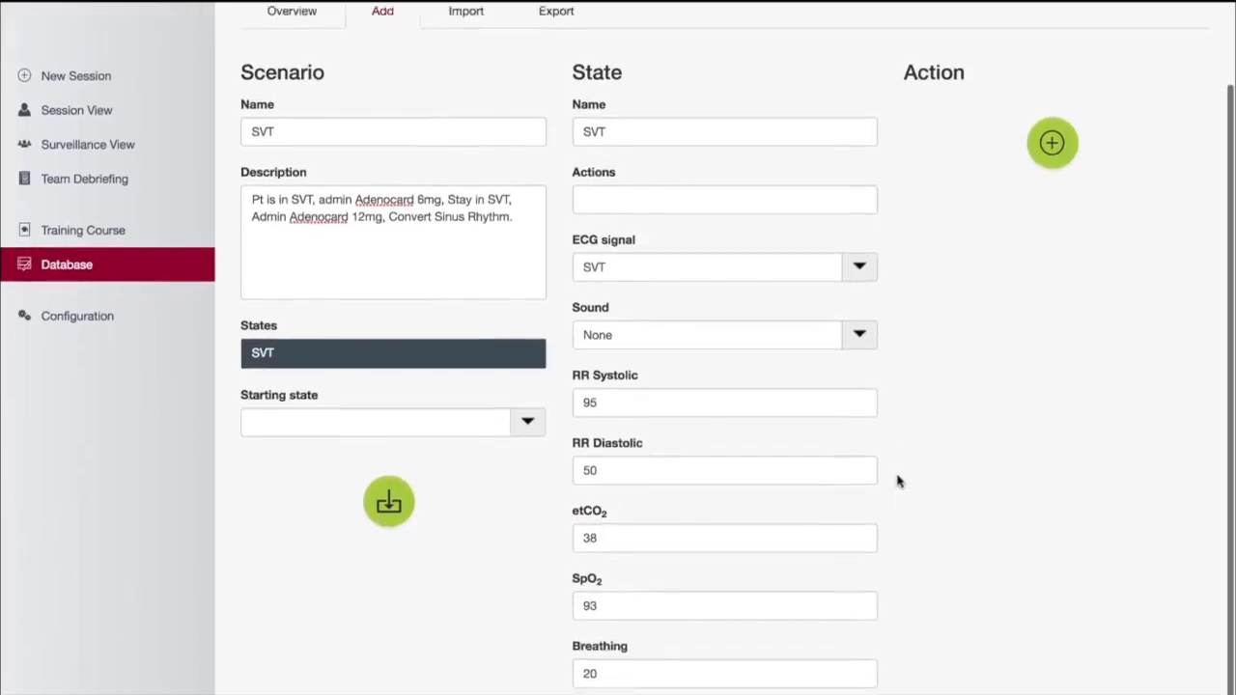
pyautogui.scroll(-1, 898, 481)
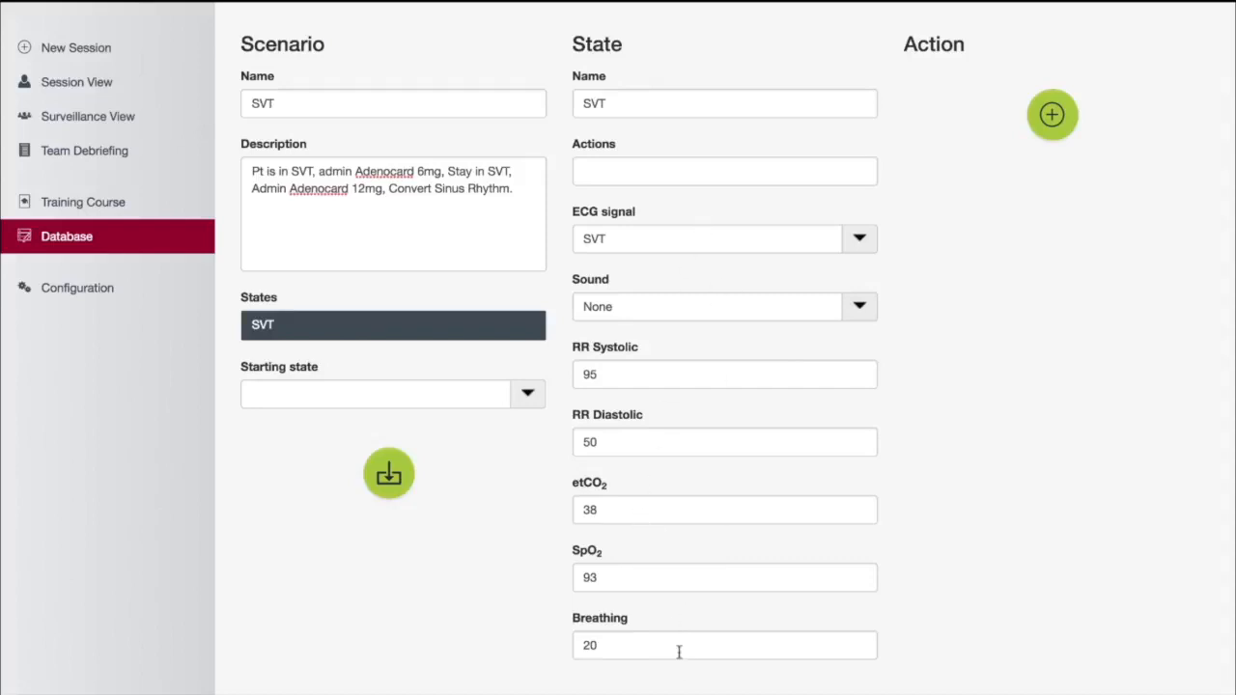
pyautogui.click(699, 692)
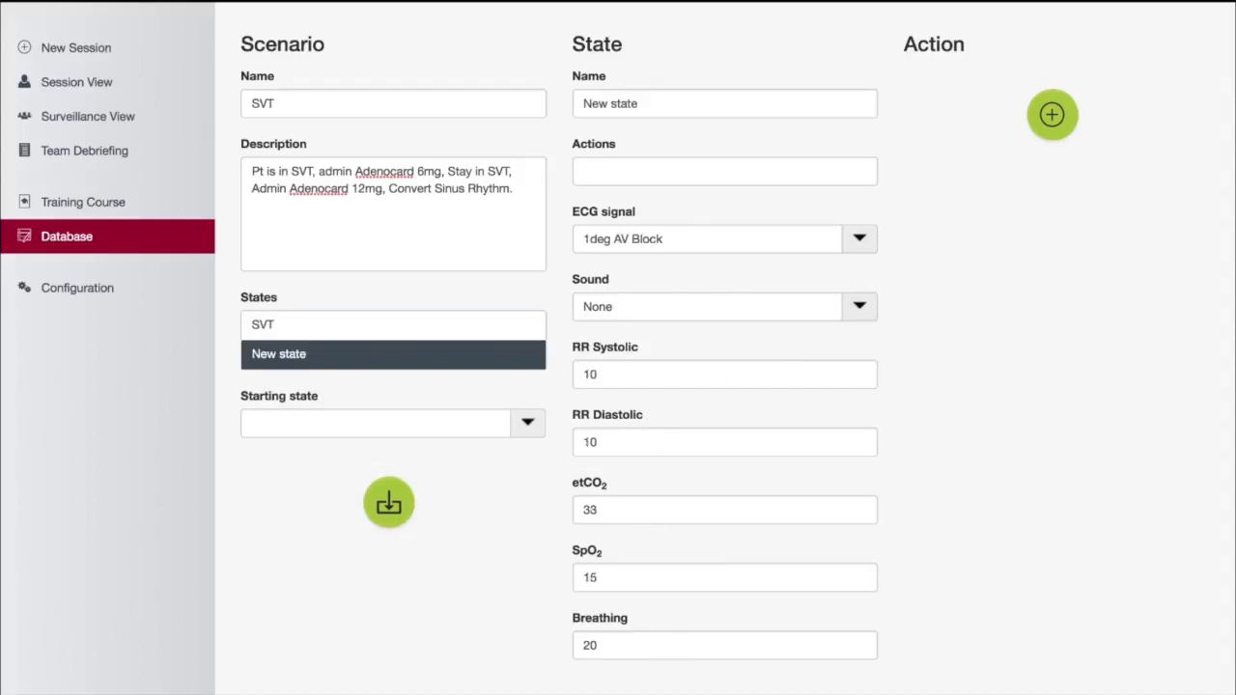
pyautogui.click(659, 106)
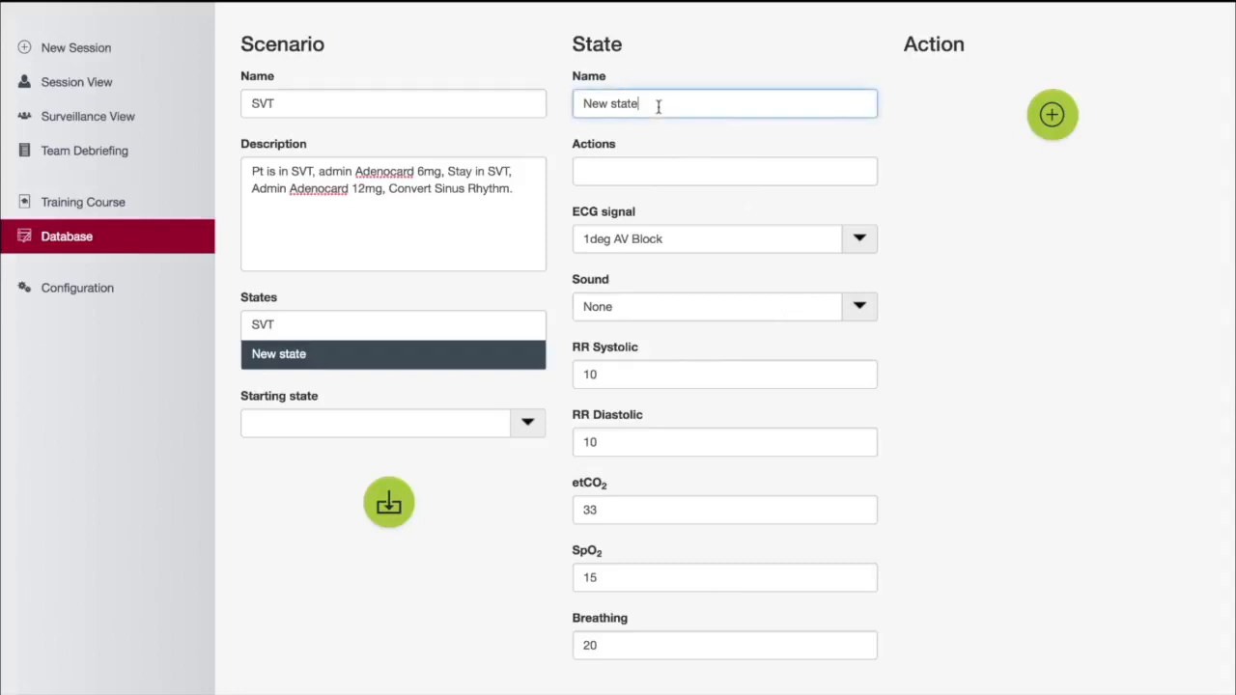
pyautogui.press('BackSpace')
pyautogui.press('BackSpace')
pyautogui.press('BackSpace')
pyautogui.press('BackSpace')
pyautogui.press('BackSpace')
pyautogui.press('BackSpace')
pyautogui.press('BackSpace')
pyautogui.press('BackSpace')
pyautogui.press('BackSpace')
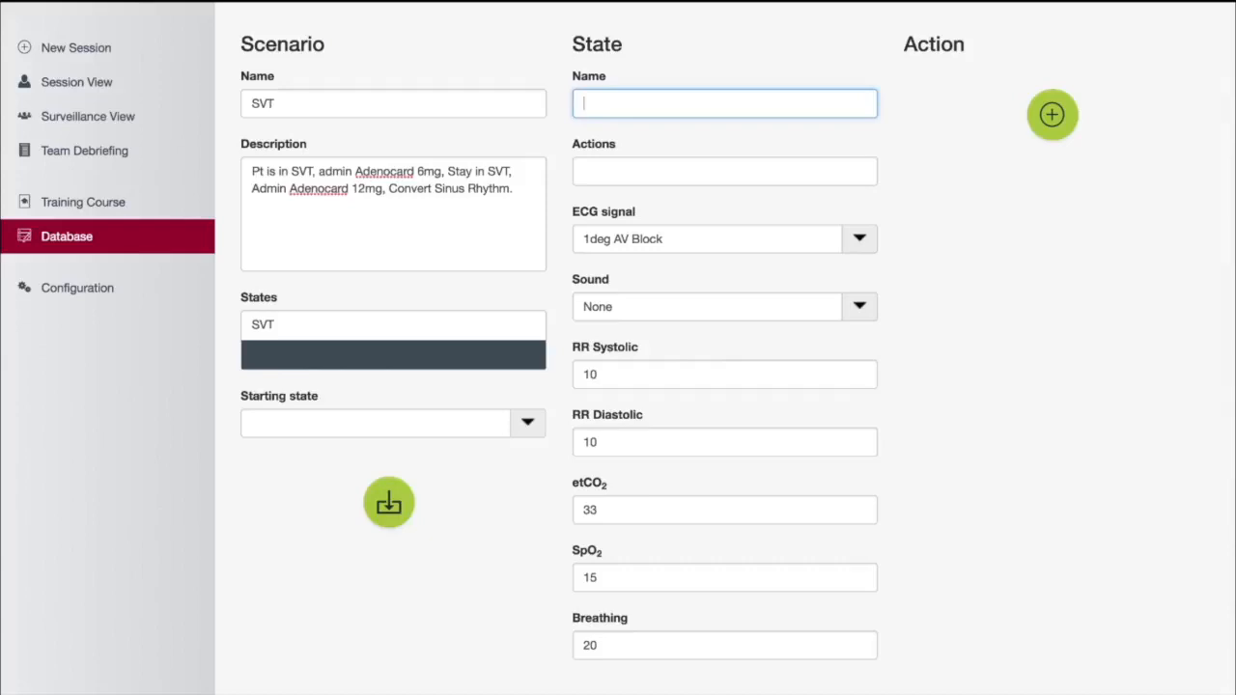
pyautogui.write('SVT')
pyautogui.click(862, 241)
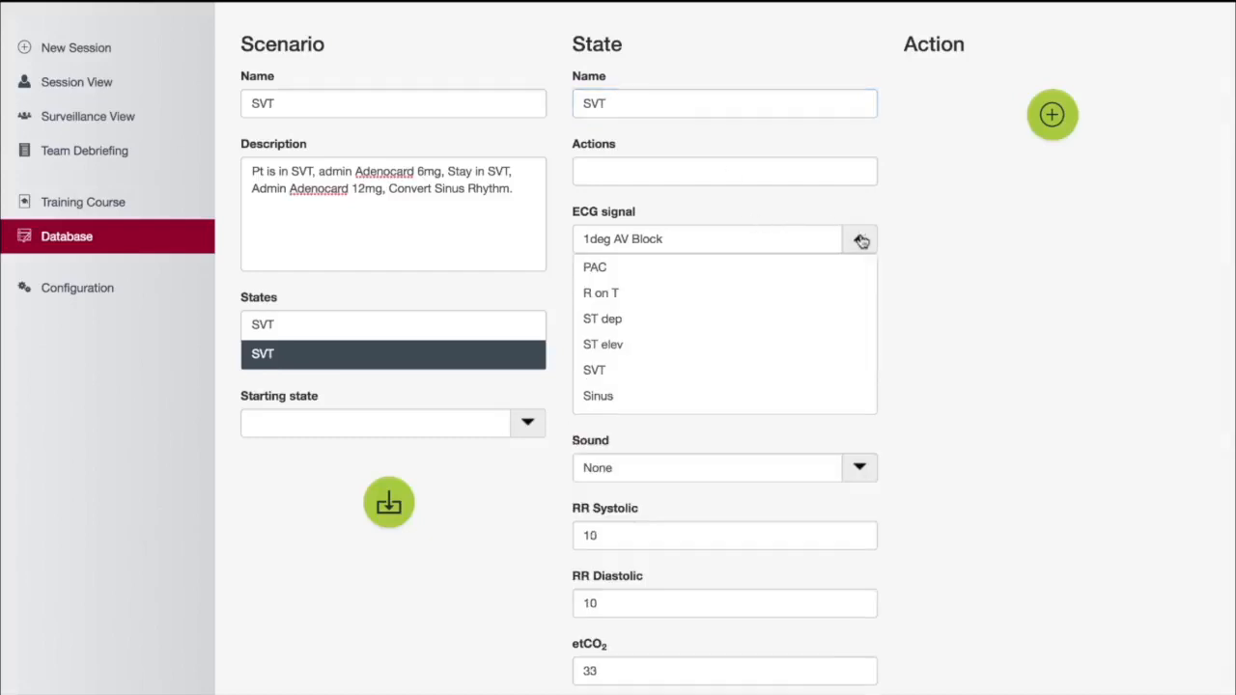
pyautogui.click(789, 367)
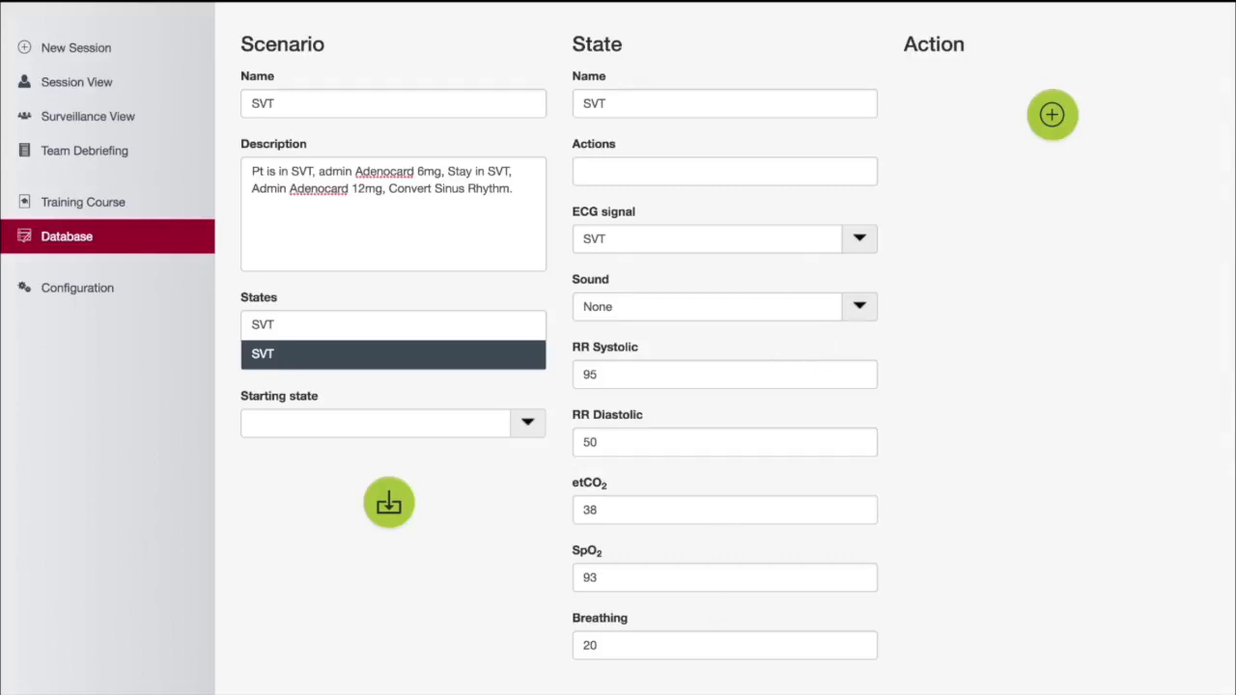
# Step: Add a third state named Sinus Rhythm and set its ECG signal to Sinus
pyautogui.click(724, 694)
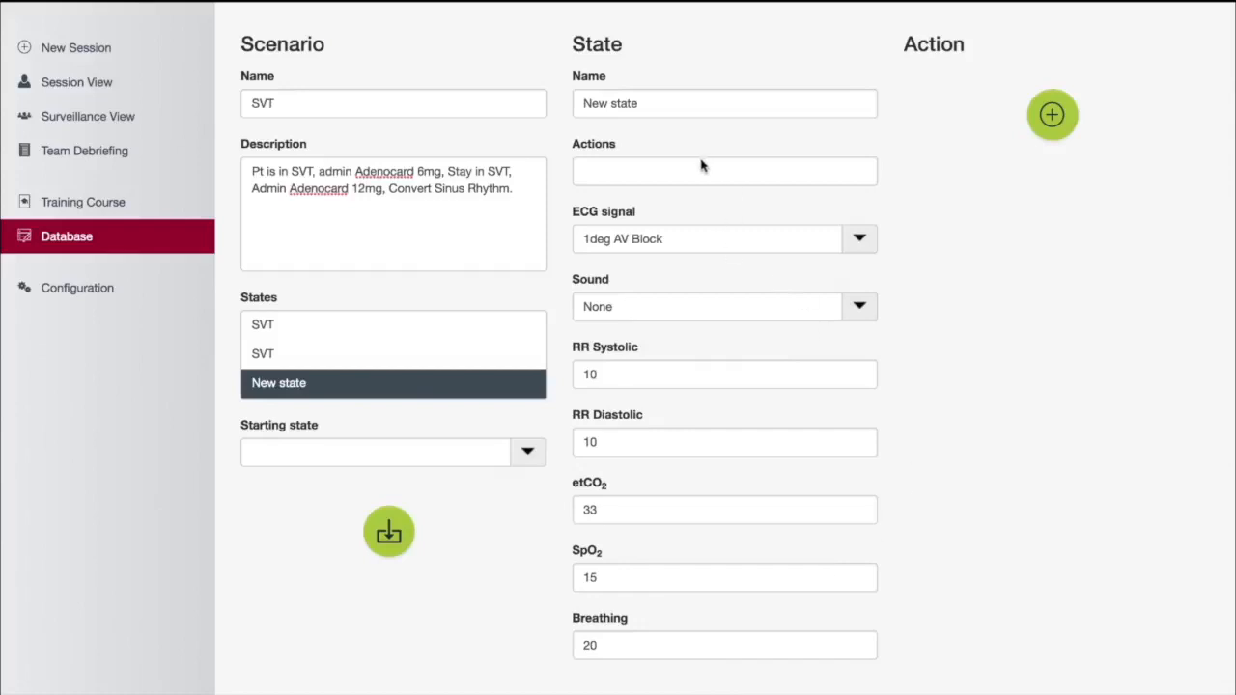
pyautogui.click(666, 109)
pyautogui.press('BackSpace')
pyautogui.press('BackSpace')
pyautogui.press('BackSpace')
pyautogui.press('BackSpace')
pyautogui.press('BackSpace')
pyautogui.press('BackSpace')
pyautogui.write('Sinus ')
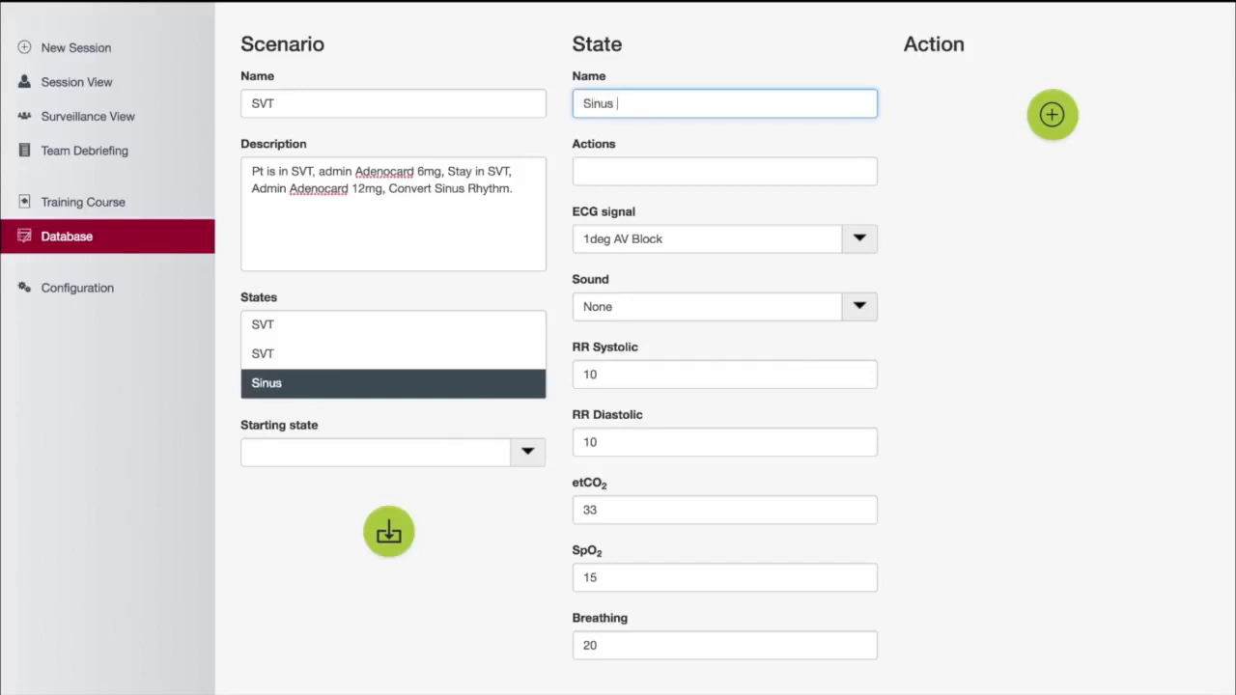
pyautogui.write('Rhythm')
pyautogui.click(858, 243)
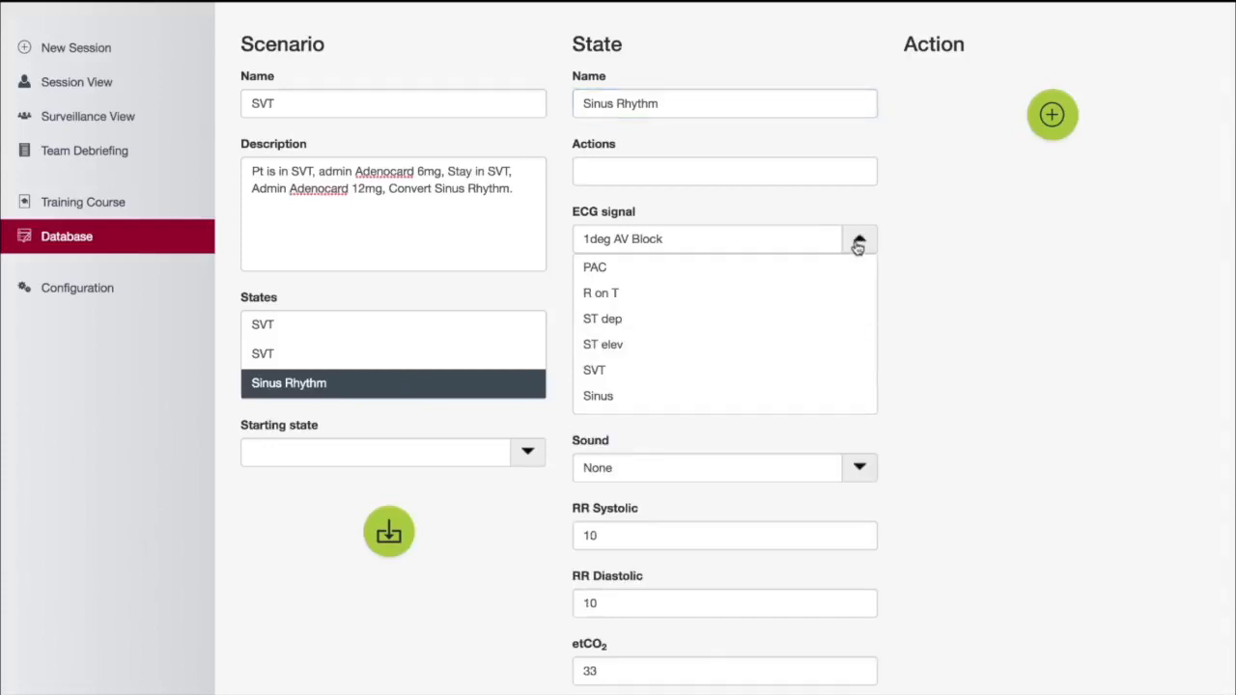
pyautogui.click(822, 397)
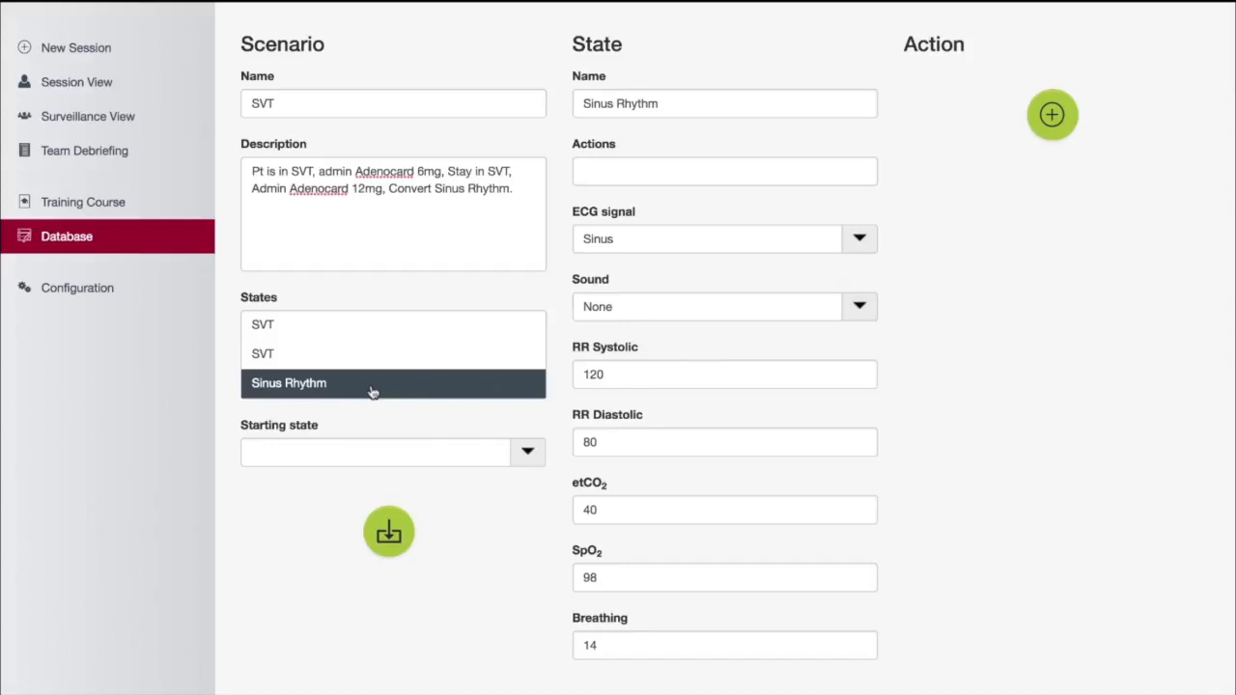
# Step: Add an action to the first SVT state and name it Adenocard 6 mg
pyautogui.click(393, 328)
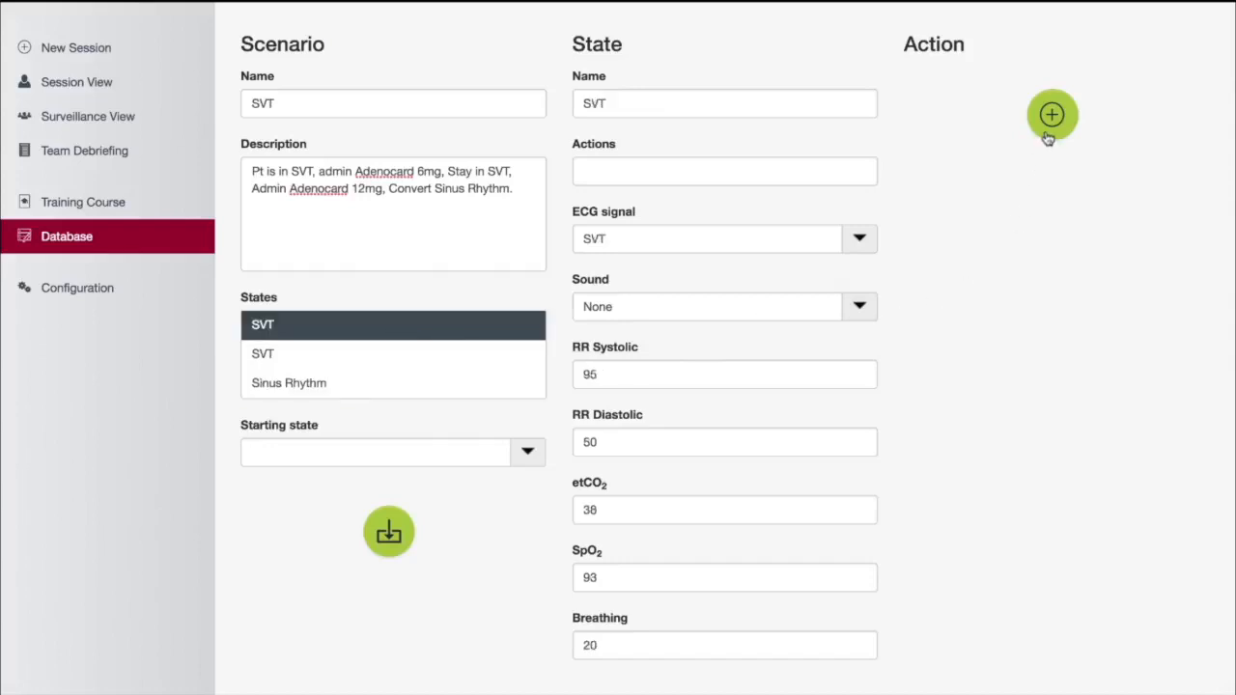
pyautogui.click(1051, 133)
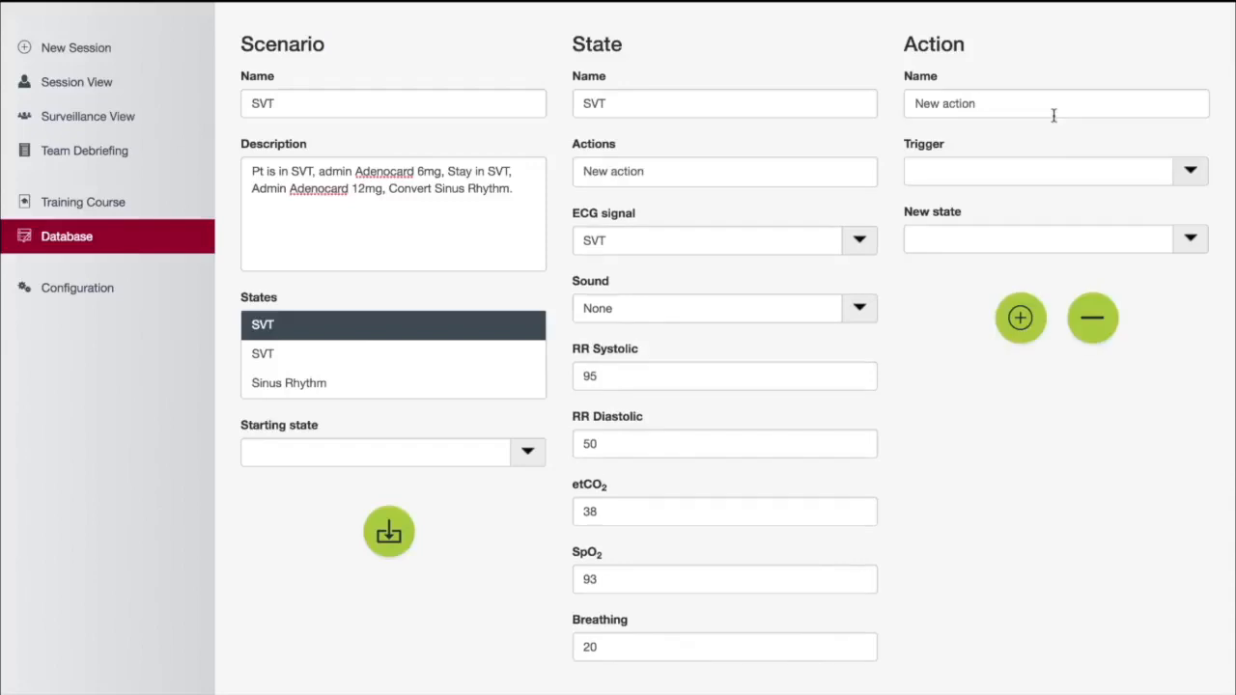
pyautogui.click(1005, 101)
pyautogui.press('BackSpace')
pyautogui.press('BackSpace')
pyautogui.press('BackSpace')
pyautogui.press('BackSpace')
pyautogui.press('BackSpace')
pyautogui.press('BackSpace')
pyautogui.press('BackSpace')
pyautogui.press('BackSpace')
pyautogui.press('BackSpace')
pyautogui.press('BackSpace')
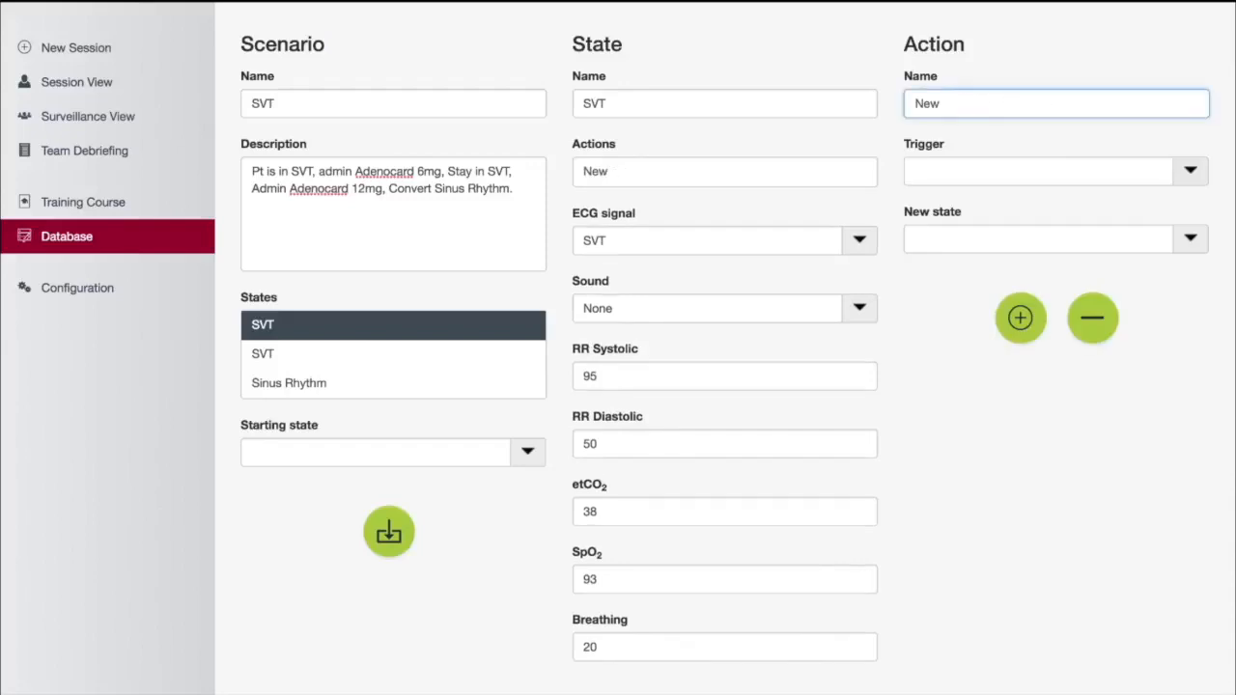
pyautogui.write('Adenocar')
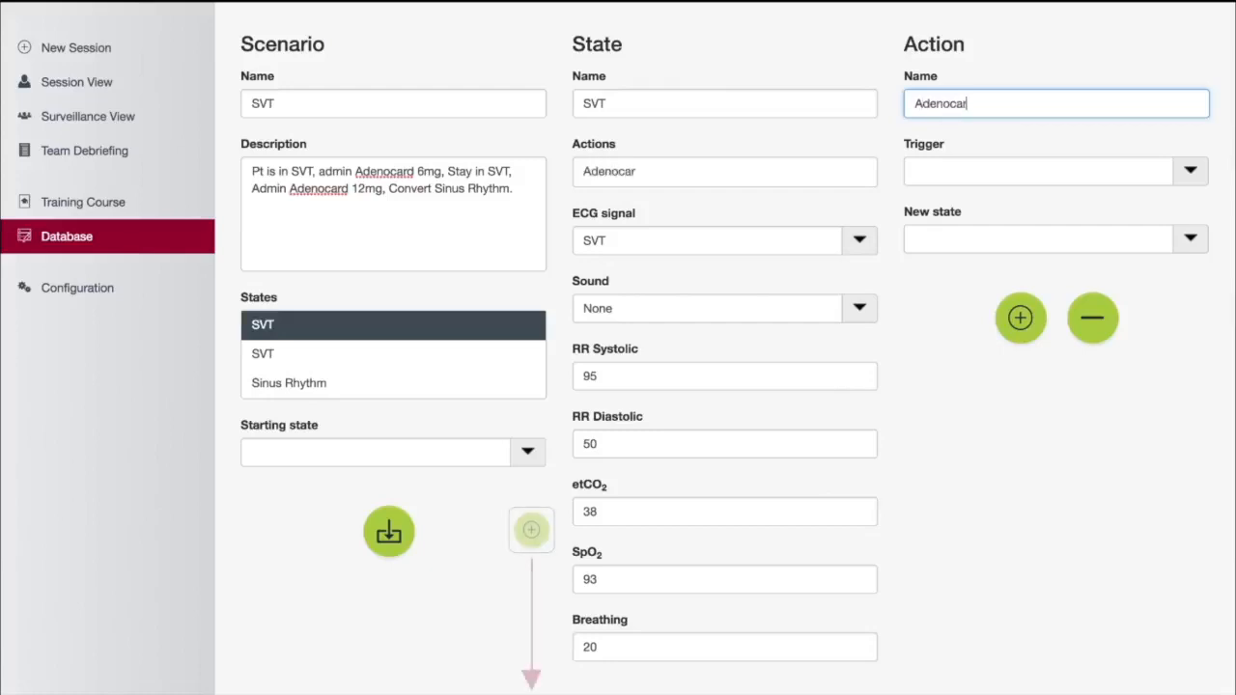
pyautogui.write('d 6 mg')
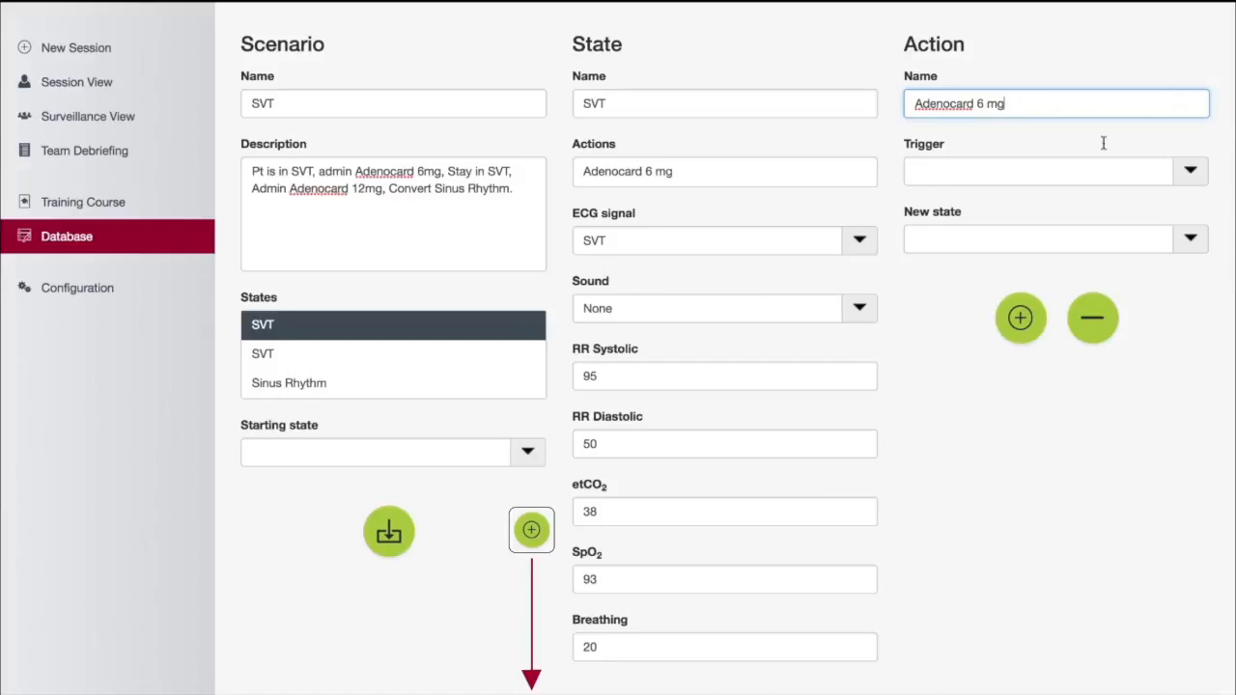
# Step: Make the Adenocard 6 mg action trigger on the ADENOCARD 6 mg event and lead to the second SVT state, then add another blank action
pyautogui.click(1187, 174)
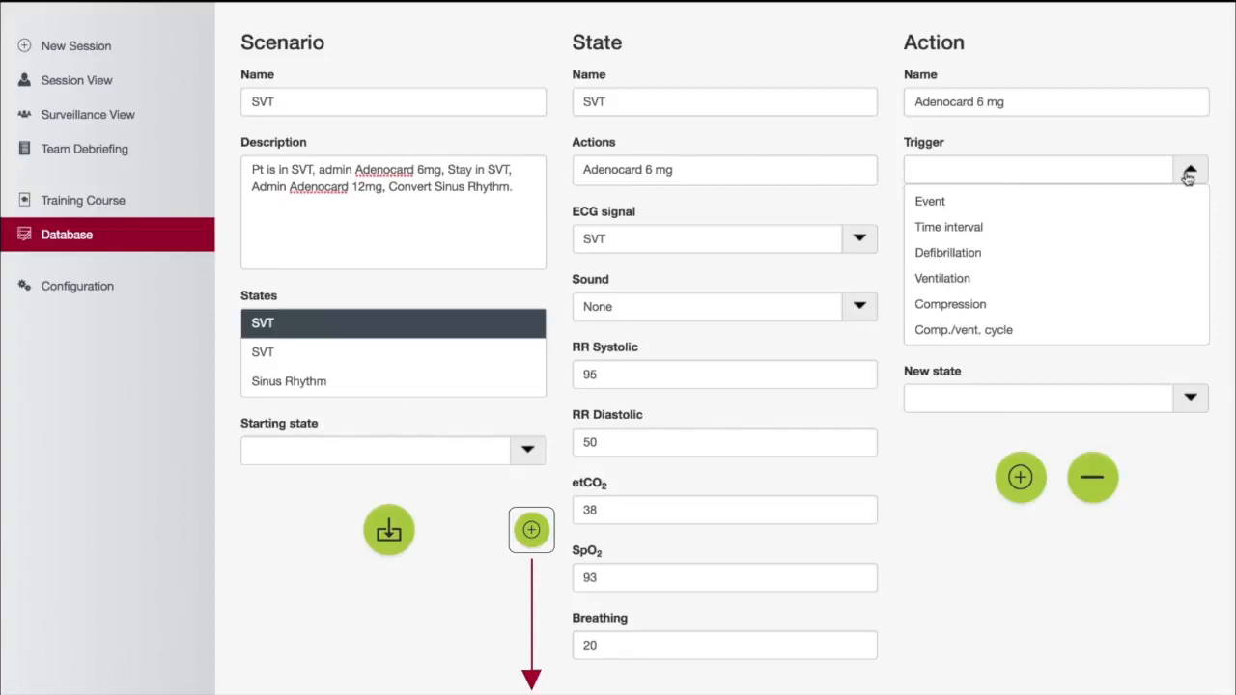
pyautogui.click(1120, 207)
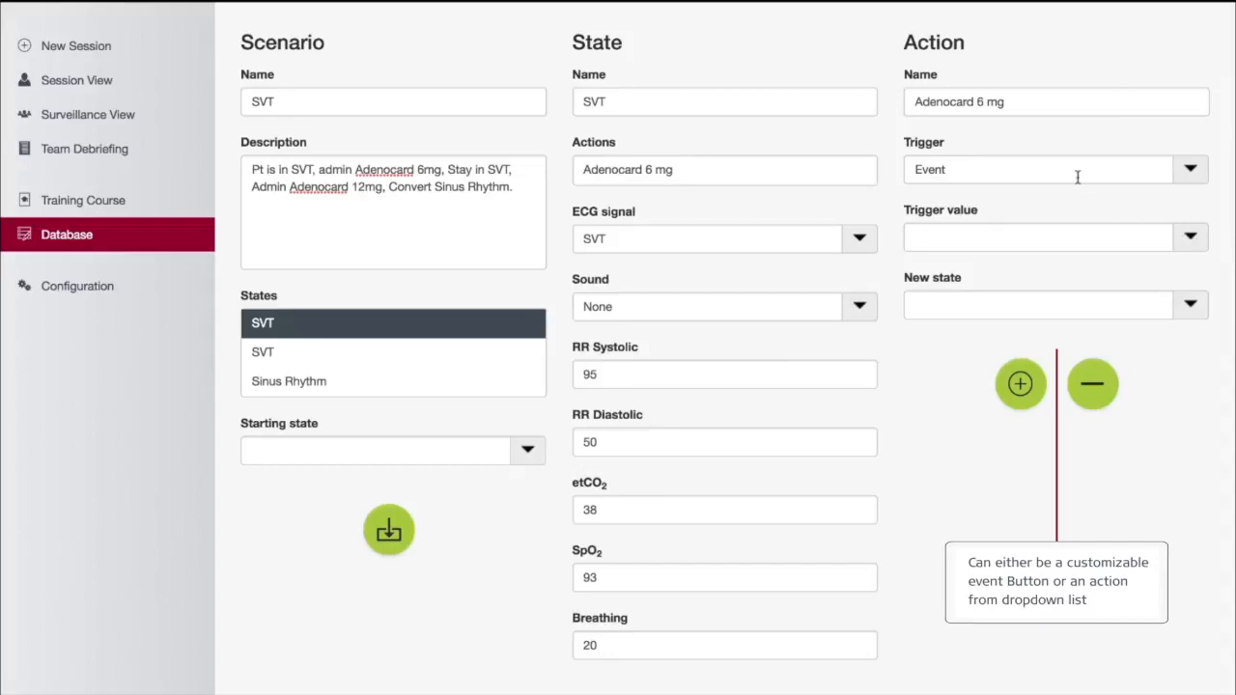
pyautogui.click(1187, 240)
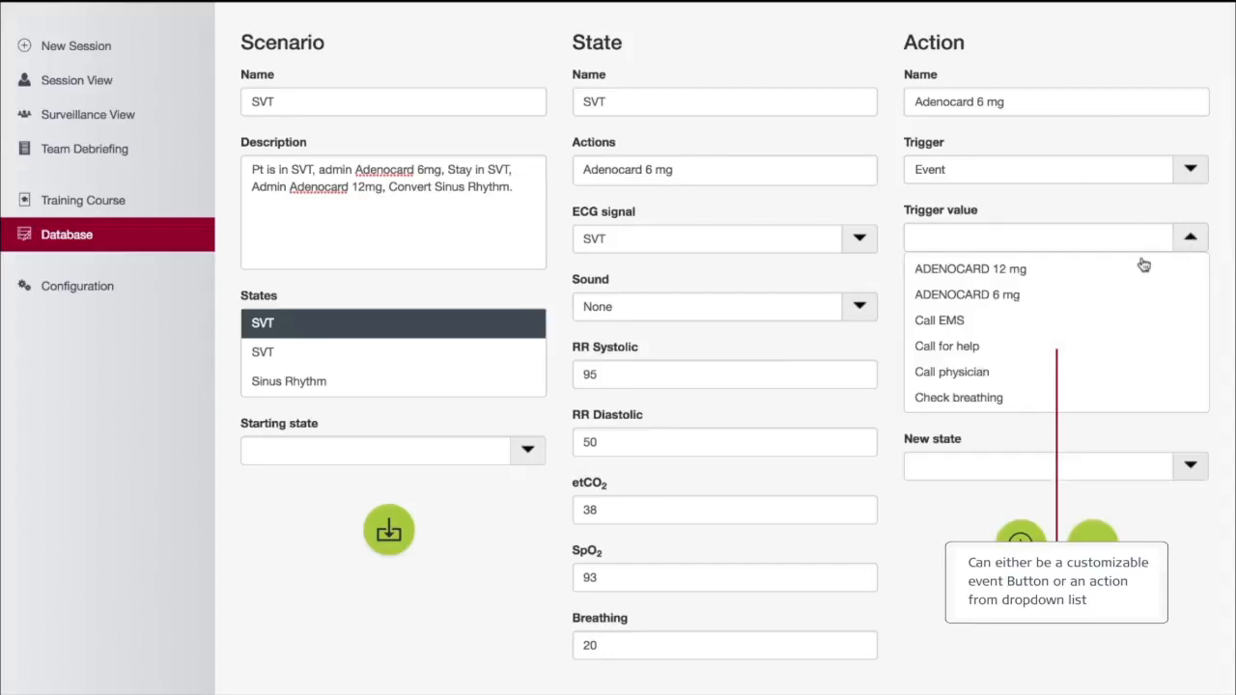
pyautogui.click(1028, 300)
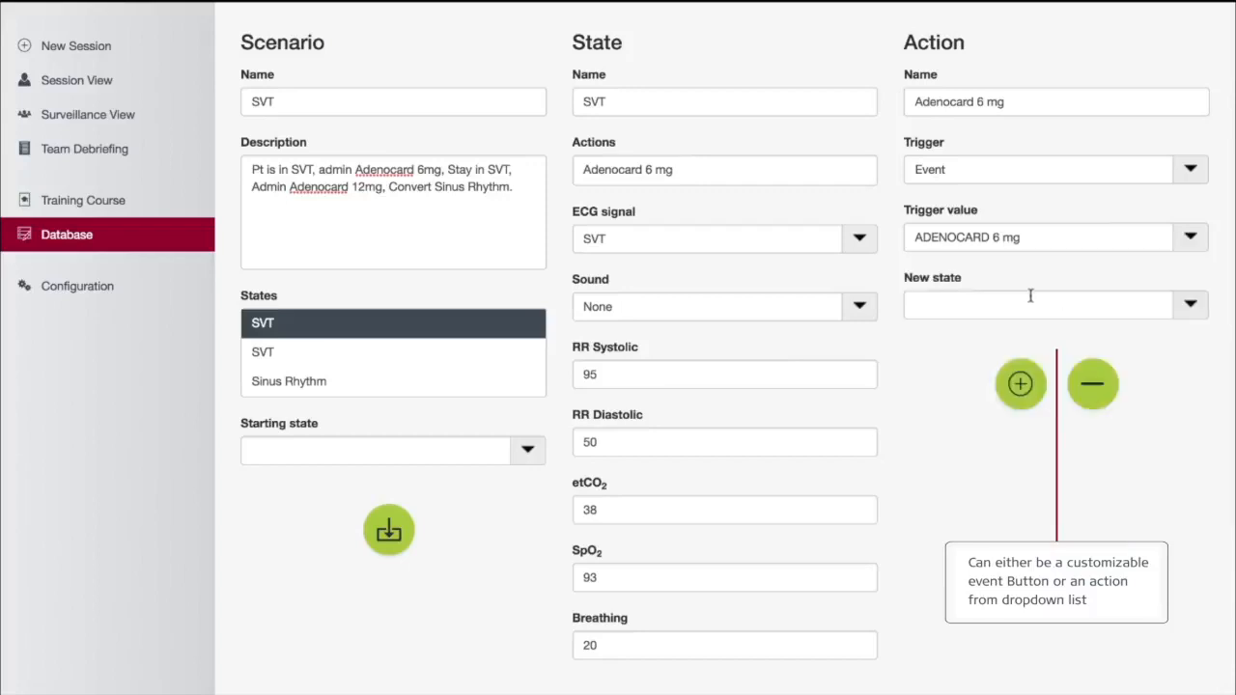
pyautogui.click(1191, 307)
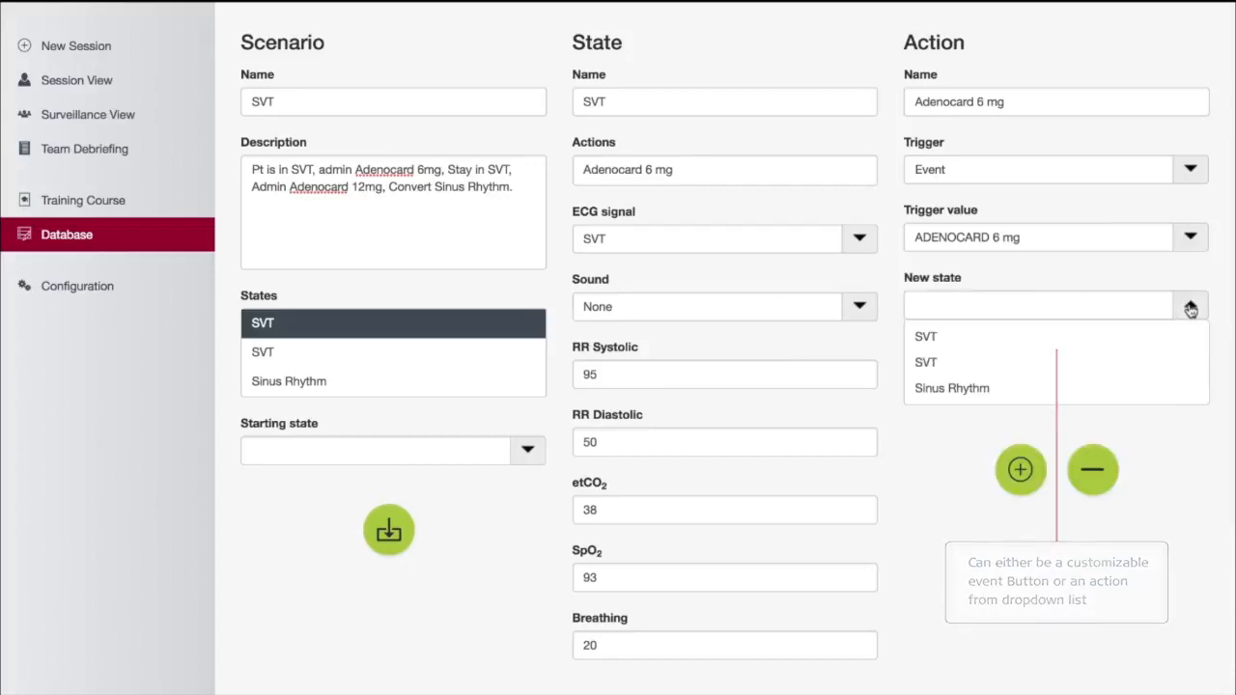
pyautogui.click(1129, 363)
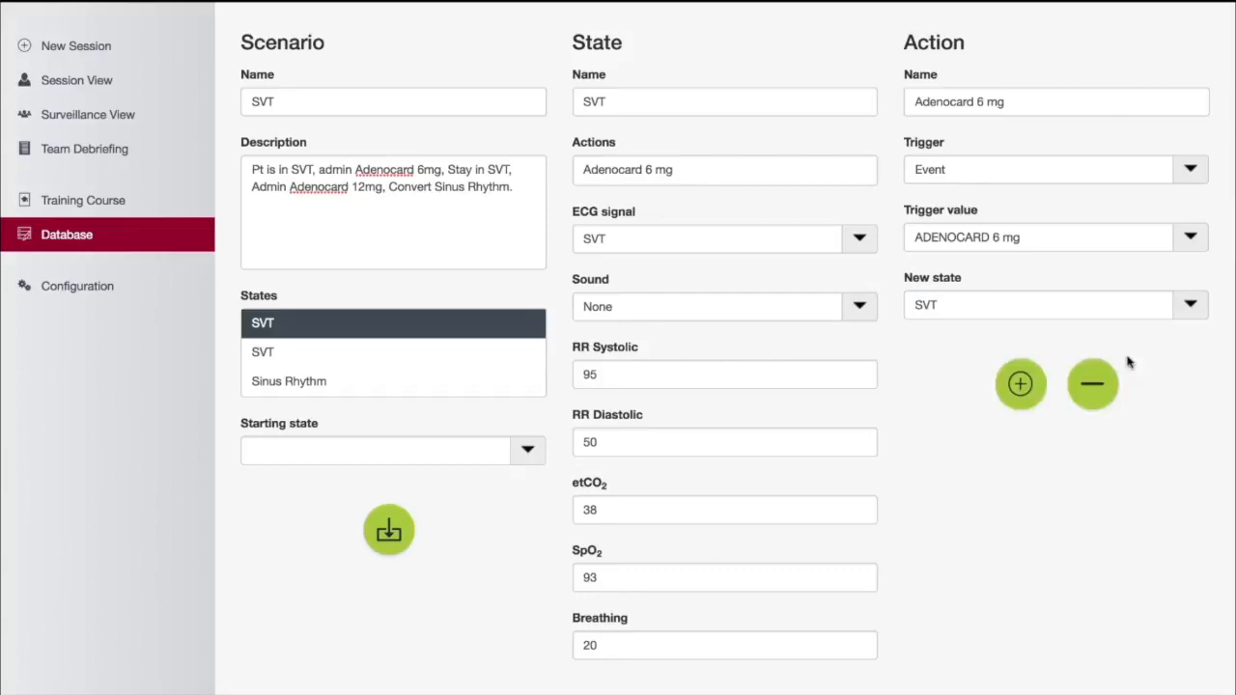
pyautogui.click(1021, 385)
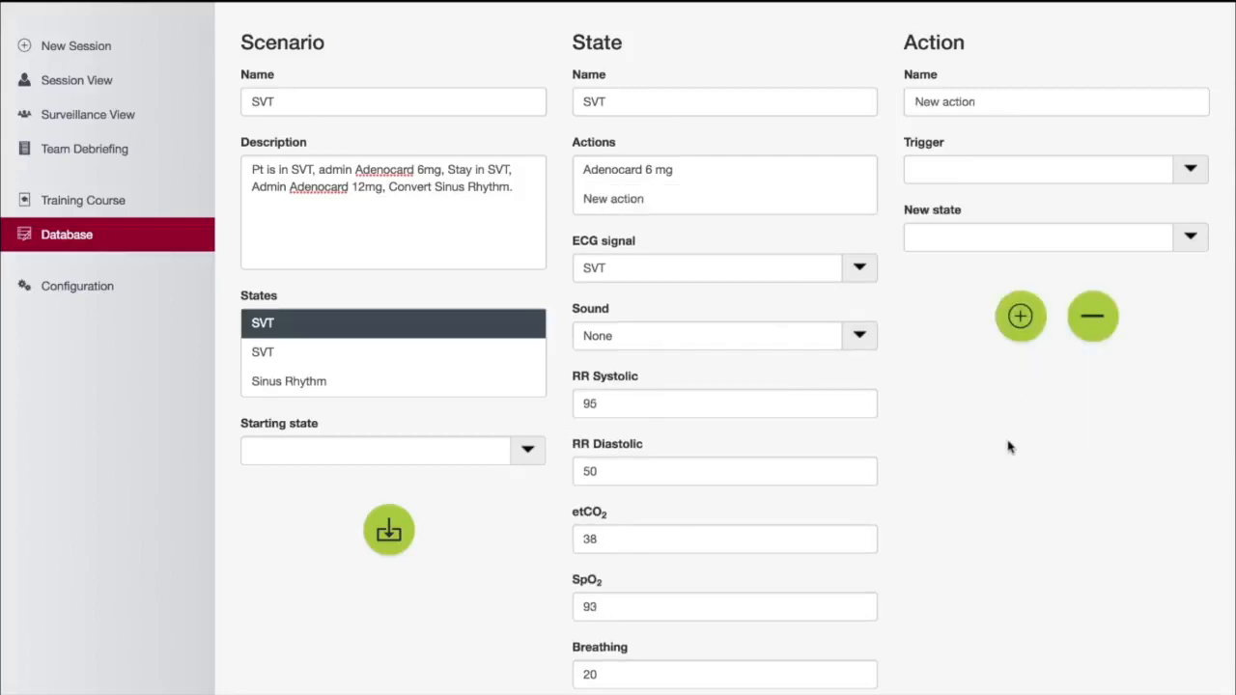
# Step: Add an action to the second SVT state and name it Adenocard 12 mg
pyautogui.click(278, 356)
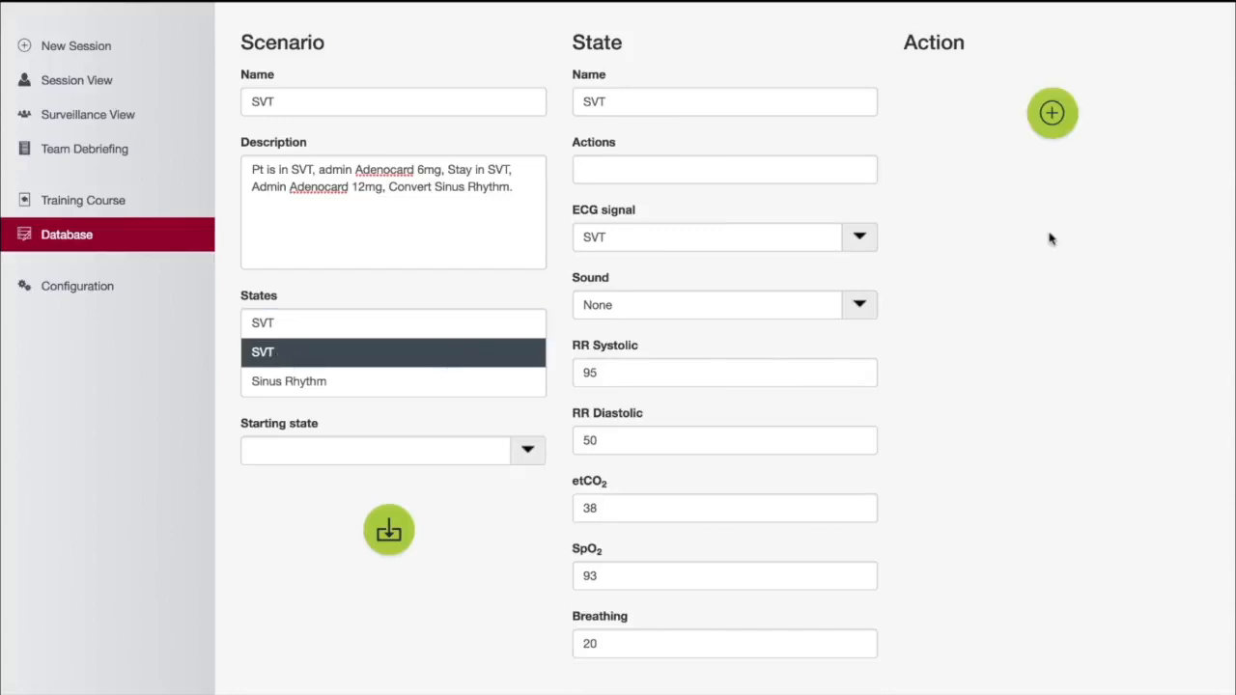
pyautogui.click(1052, 113)
pyautogui.click(1024, 102)
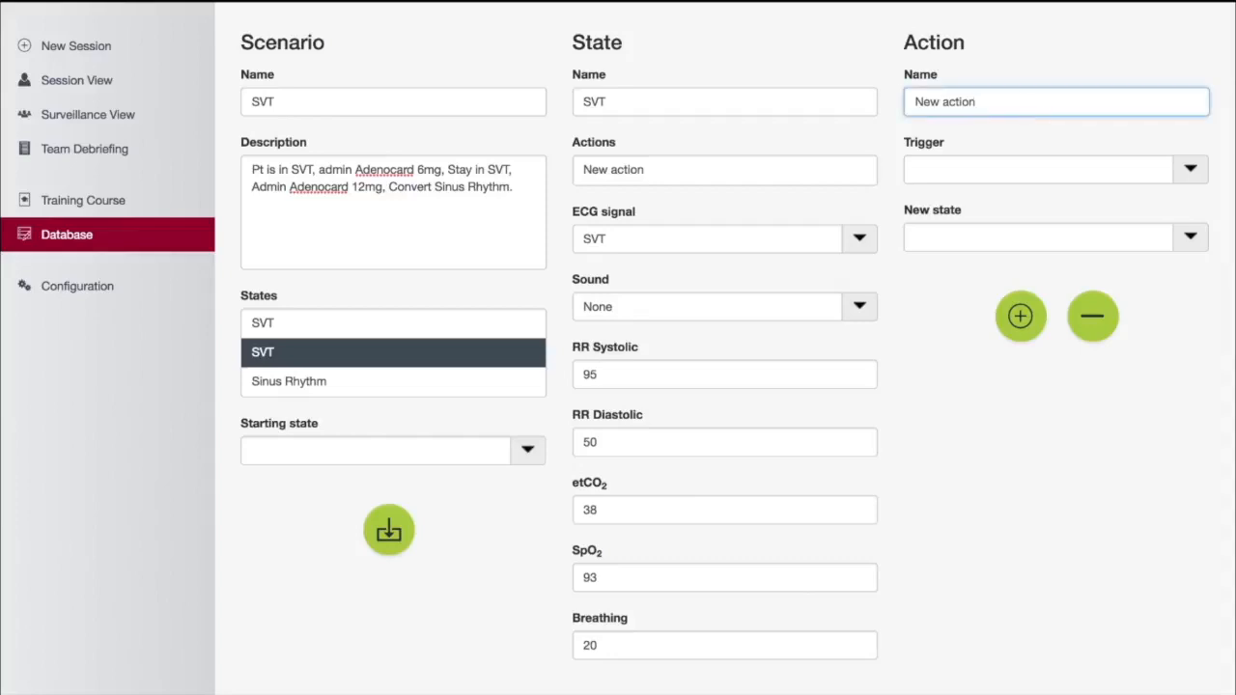
pyautogui.press('BackSpace')
pyautogui.press('BackSpace')
pyautogui.press('BackSpace')
pyautogui.press('BackSpace')
pyautogui.press('BackSpace')
pyautogui.press('BackSpace')
pyautogui.press('BackSpace')
pyautogui.press('BackSpace')
pyautogui.press('BackSpace')
pyautogui.write('Adenocard 12 mg')
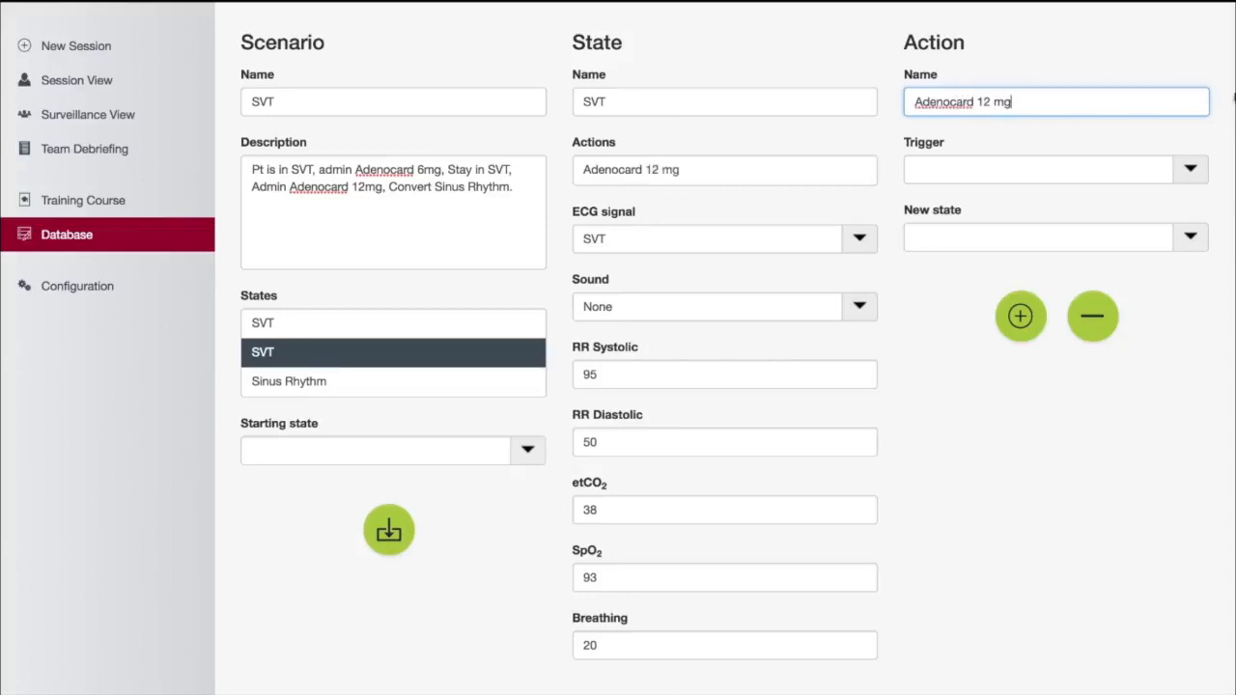
# Step: Make the Adenocard 12 mg action trigger on the ADENOCARD 12 mg event and lead to Sinus Rhythm, and add another blank action
pyautogui.click(1191, 171)
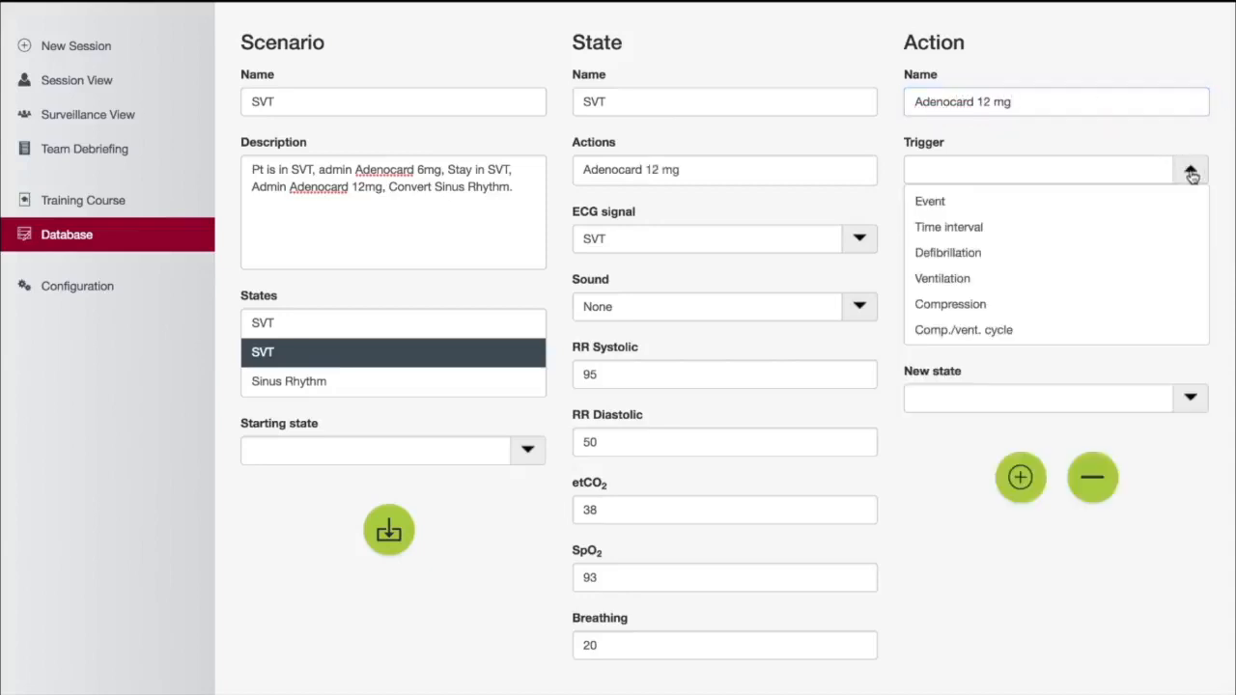
pyautogui.click(1098, 203)
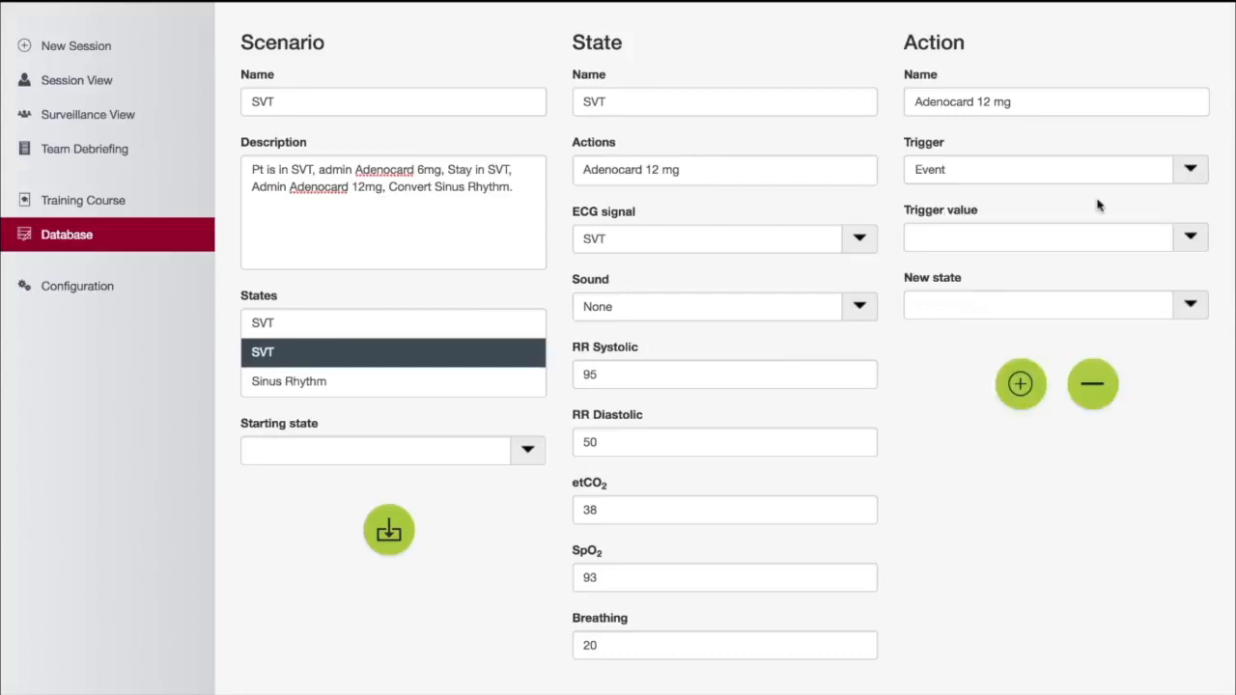
pyautogui.click(1189, 240)
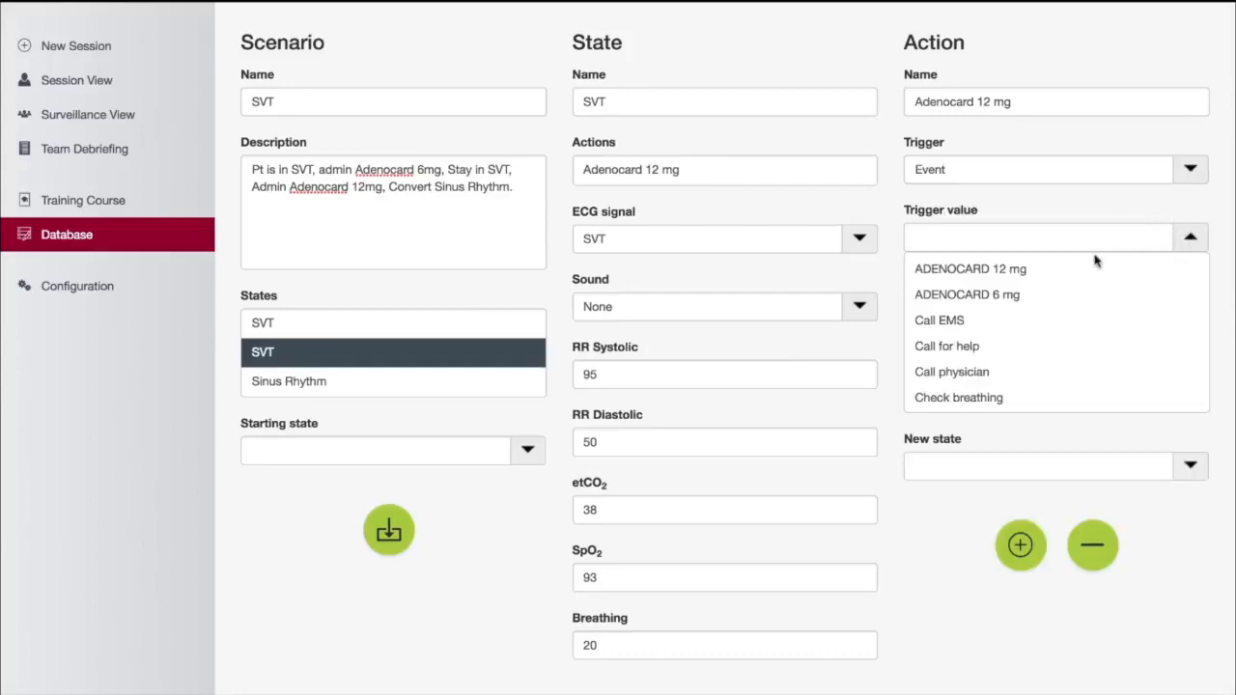
pyautogui.click(1033, 271)
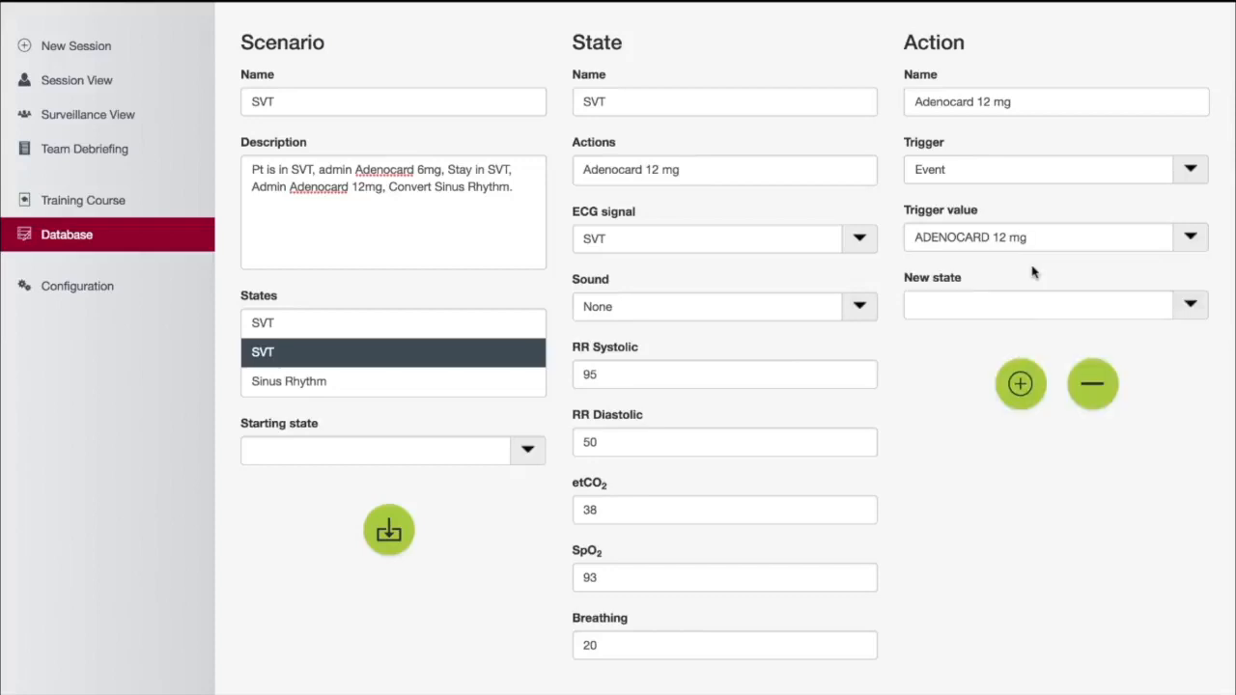
pyautogui.click(1189, 306)
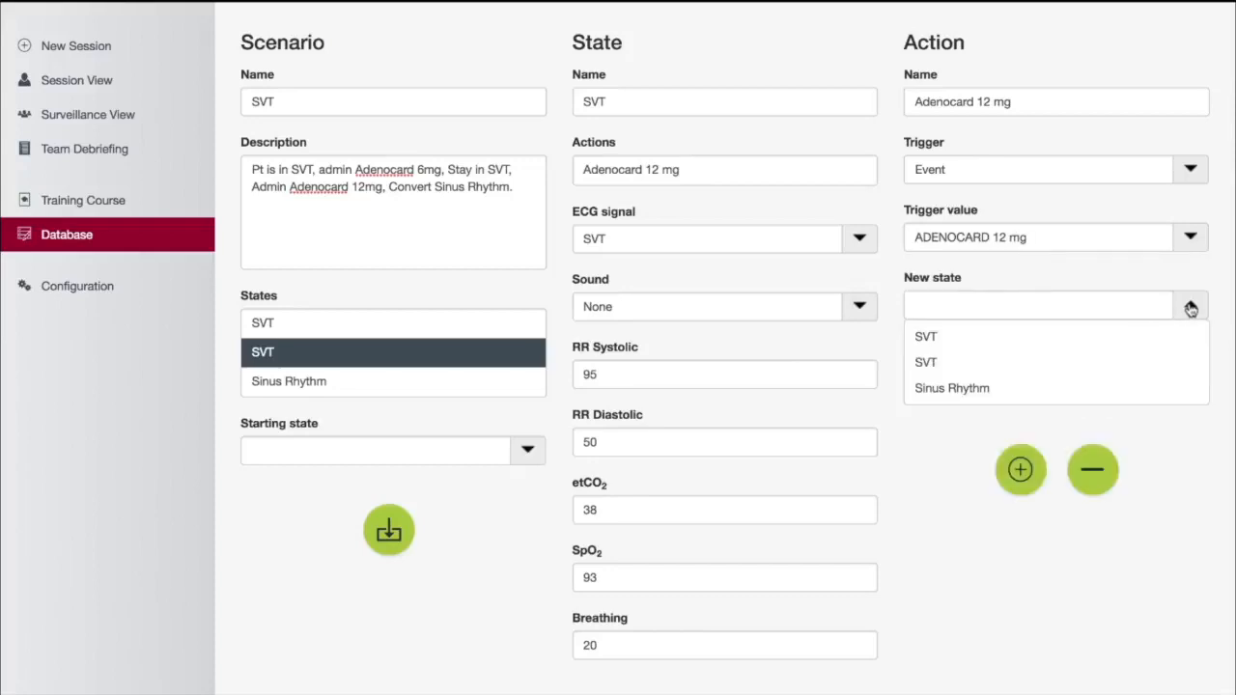
pyautogui.click(995, 389)
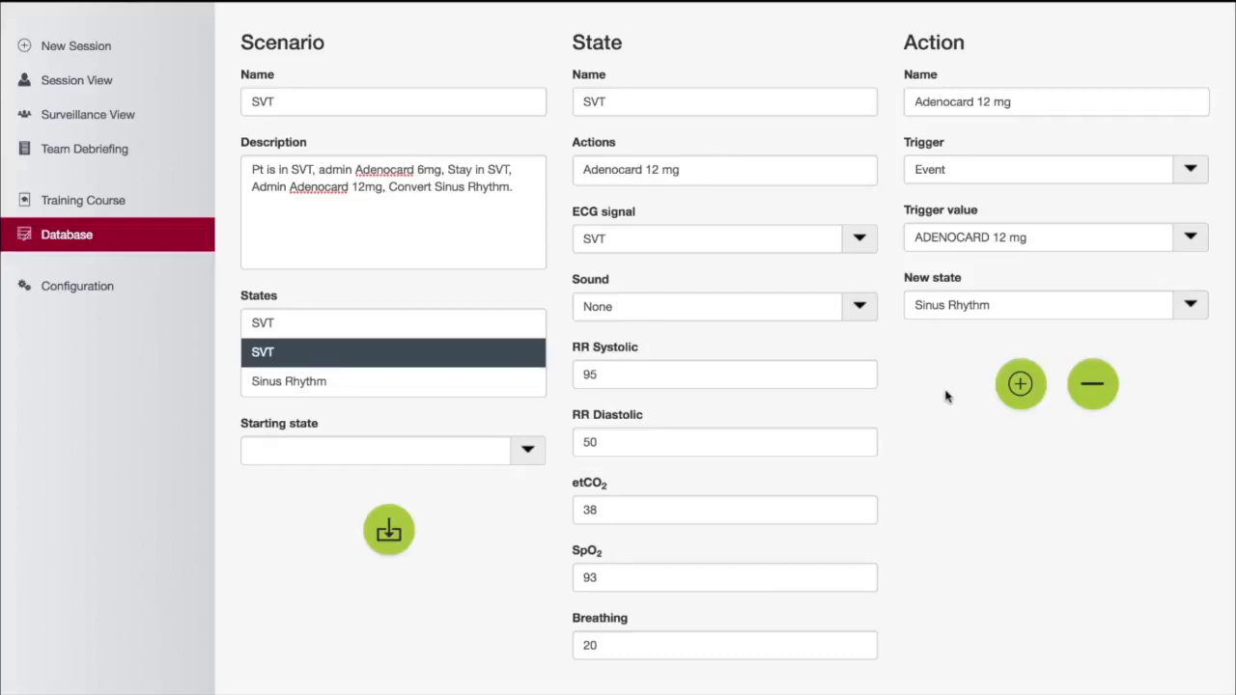
pyautogui.click(1021, 384)
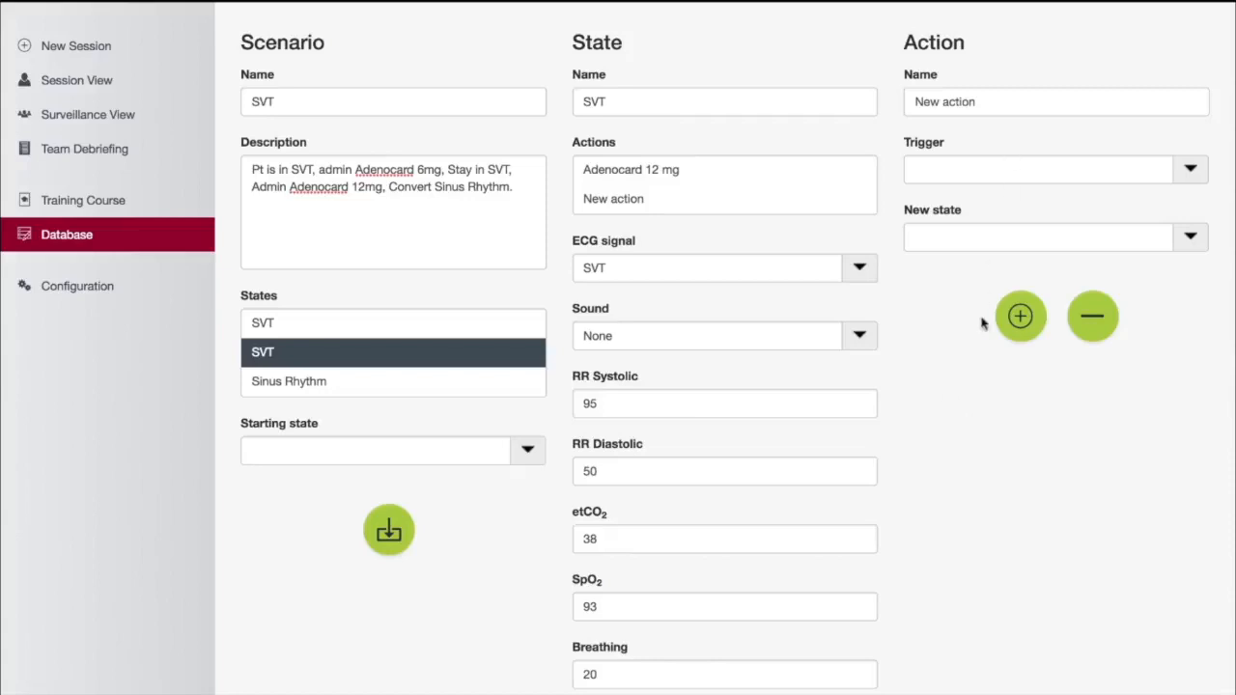
# Step: Set the scenario's starting state to the first SVT state and save the scenario
pyautogui.click(525, 454)
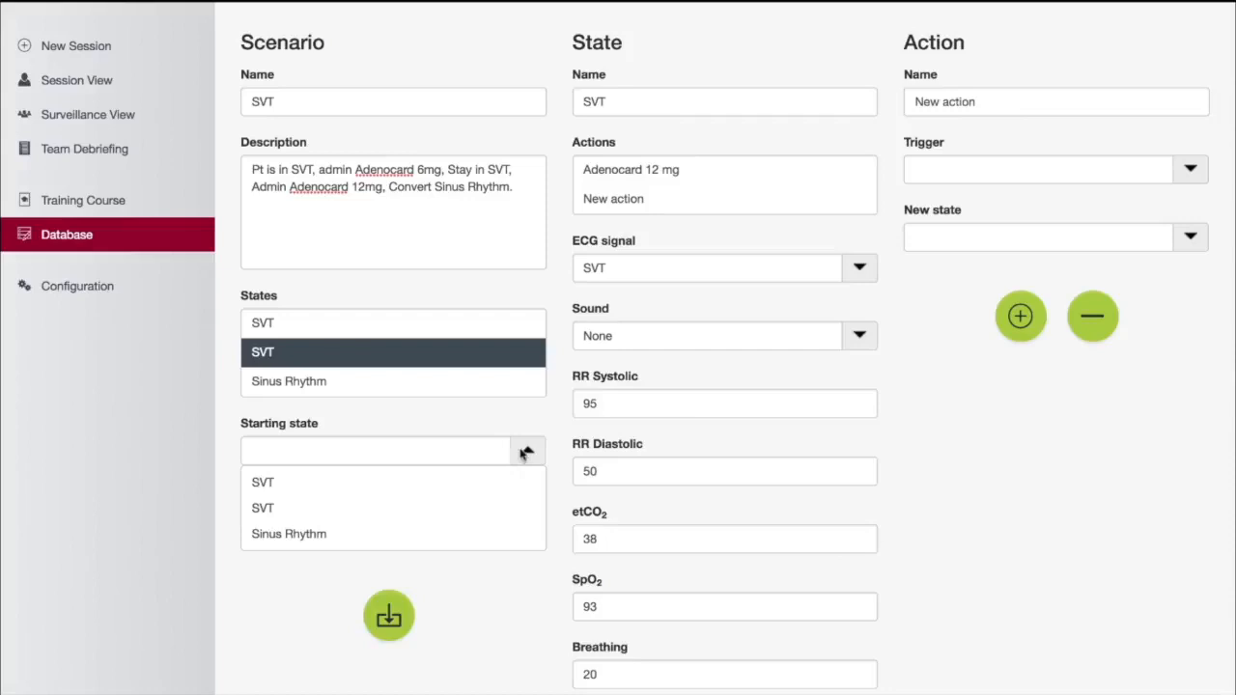
pyautogui.click(394, 478)
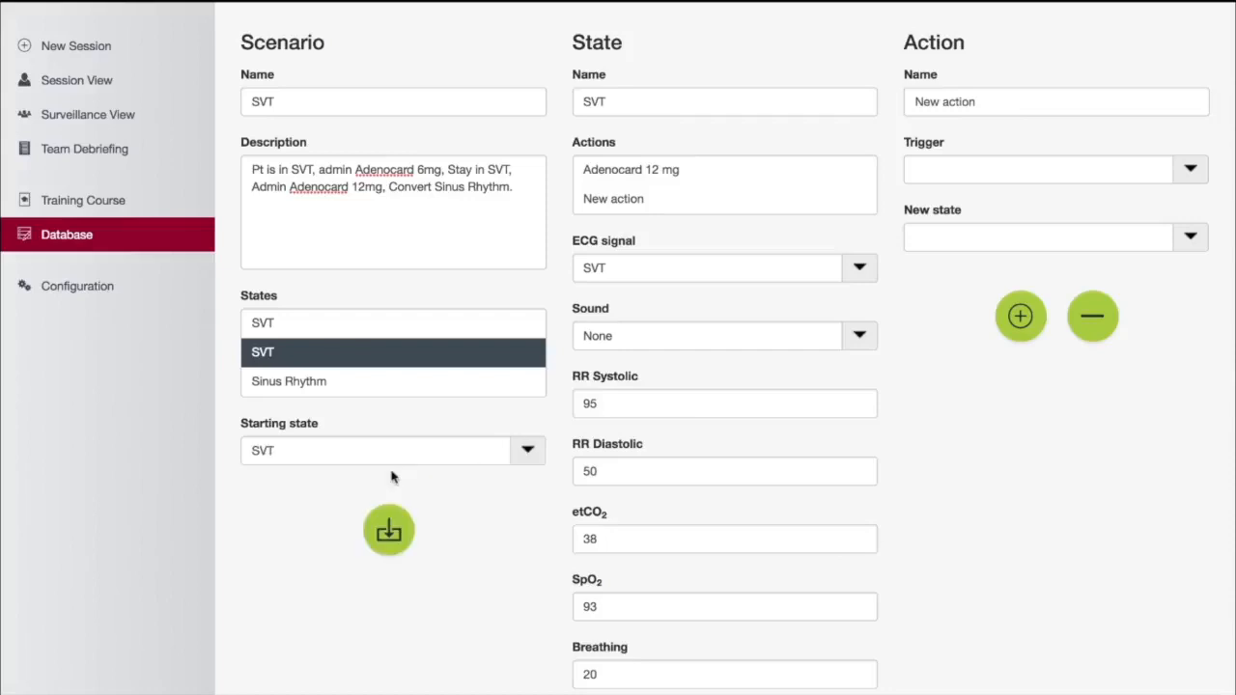
pyautogui.click(389, 530)
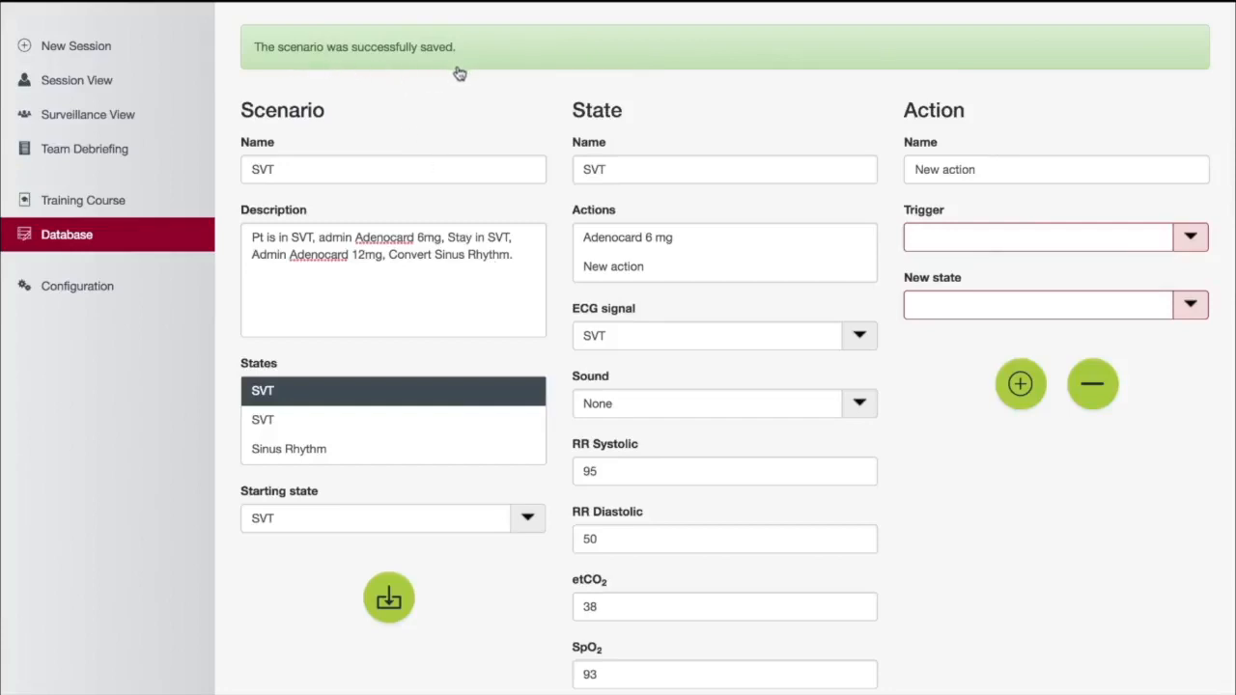
# Step: View the overview of scenarios stored in the database
pyautogui.scroll(-1, 458, 74)
pyautogui.scroll(3, 463, 78)
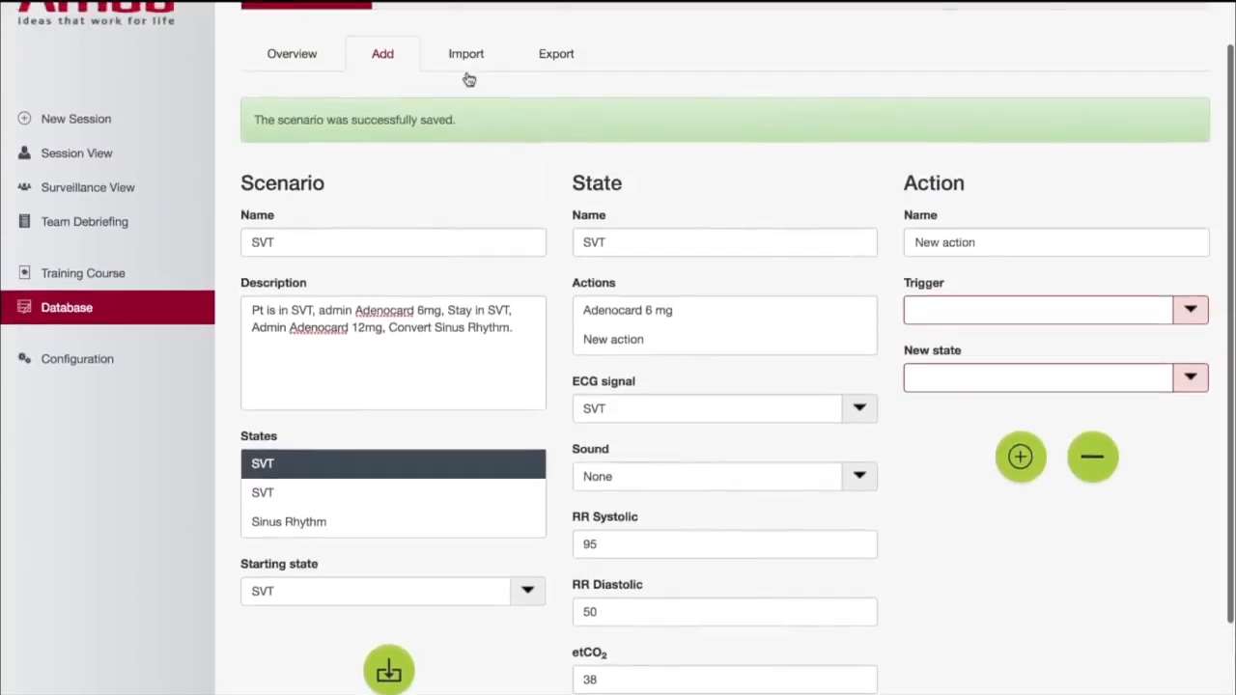
pyautogui.scroll(1, 469, 79)
pyautogui.click(290, 109)
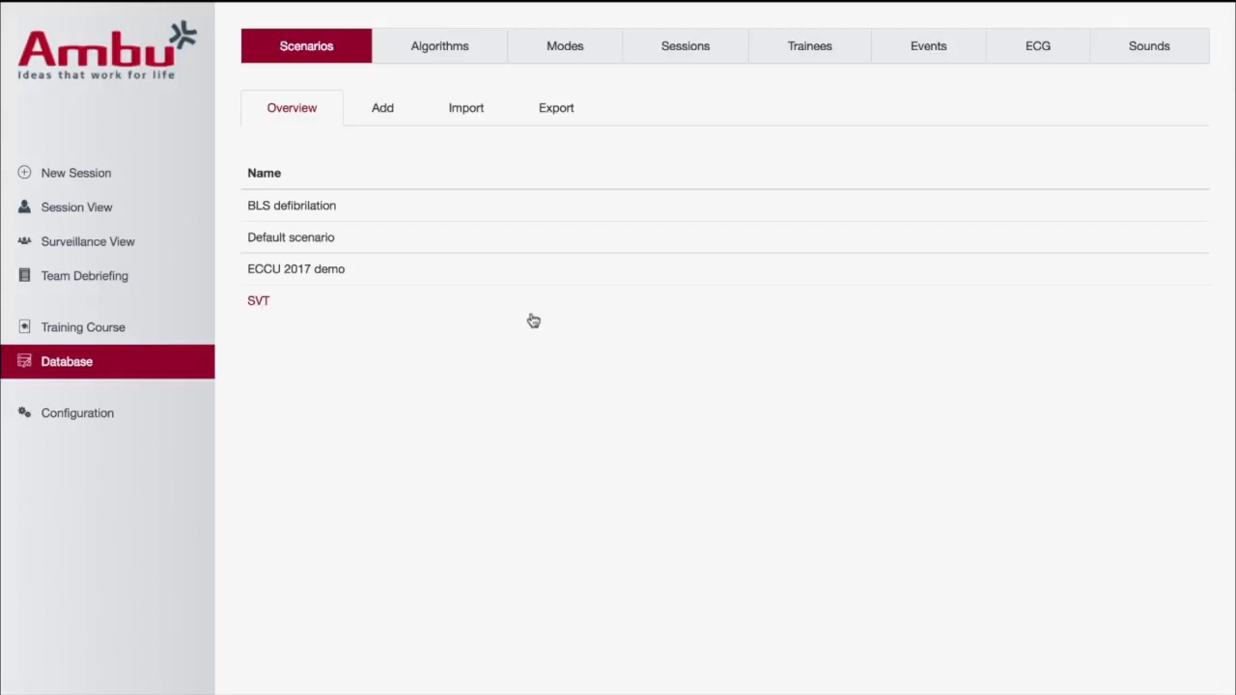
# Step: Set up a new session with the SVT scenario and the AHA 2015 algorithm
pyautogui.click(106, 178)
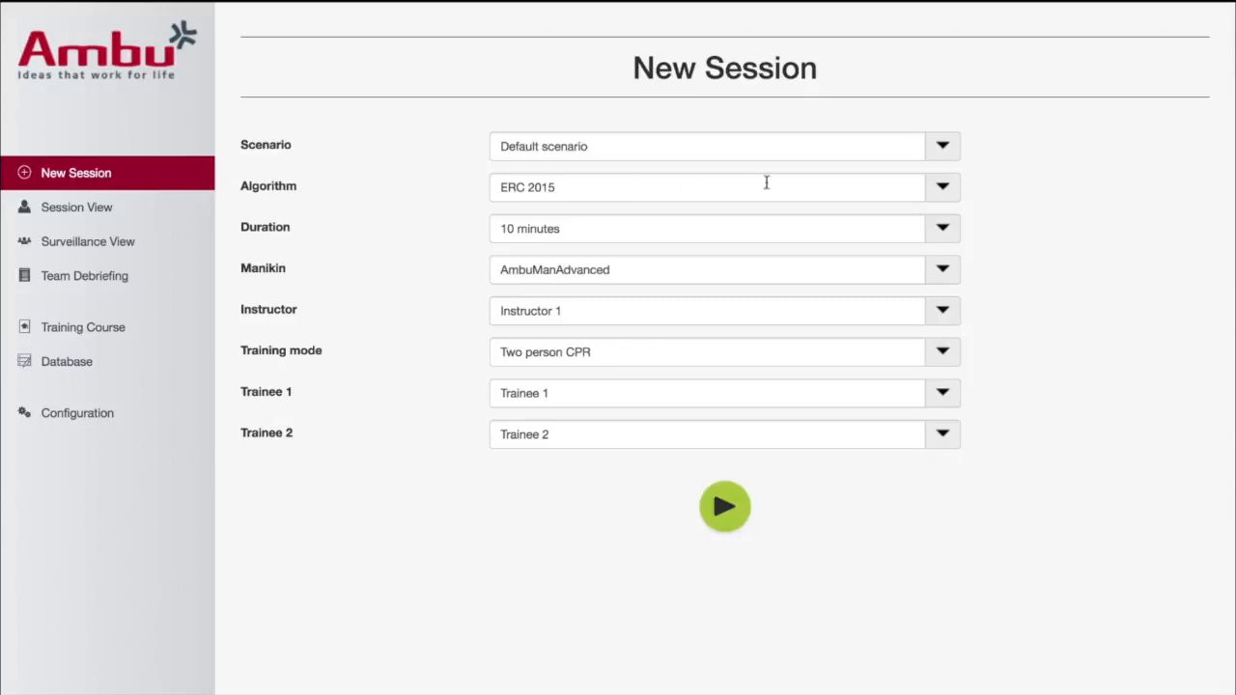
pyautogui.click(944, 150)
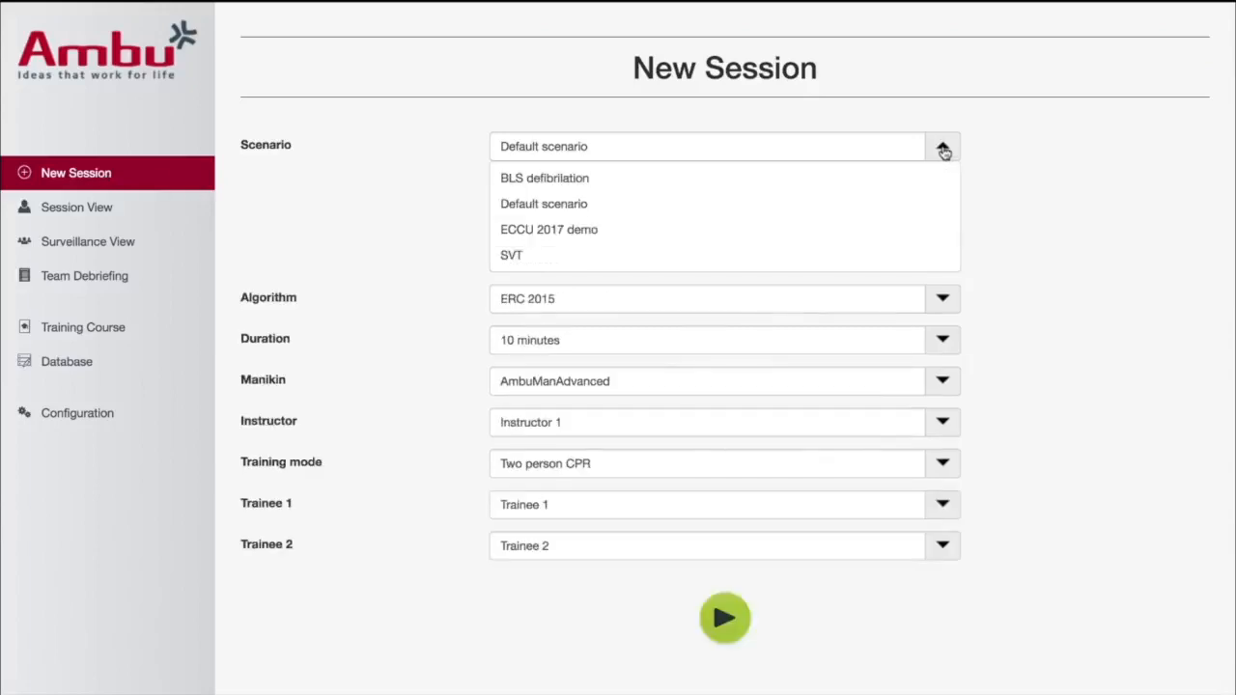
pyautogui.click(762, 265)
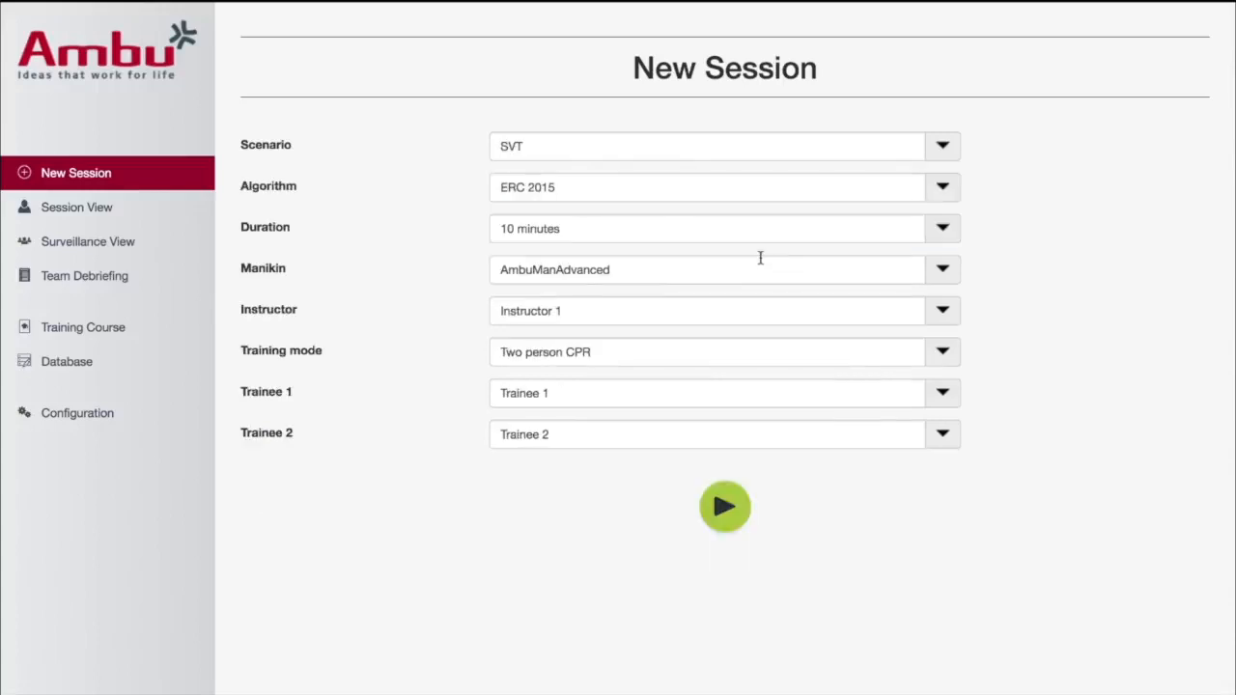
pyautogui.click(946, 191)
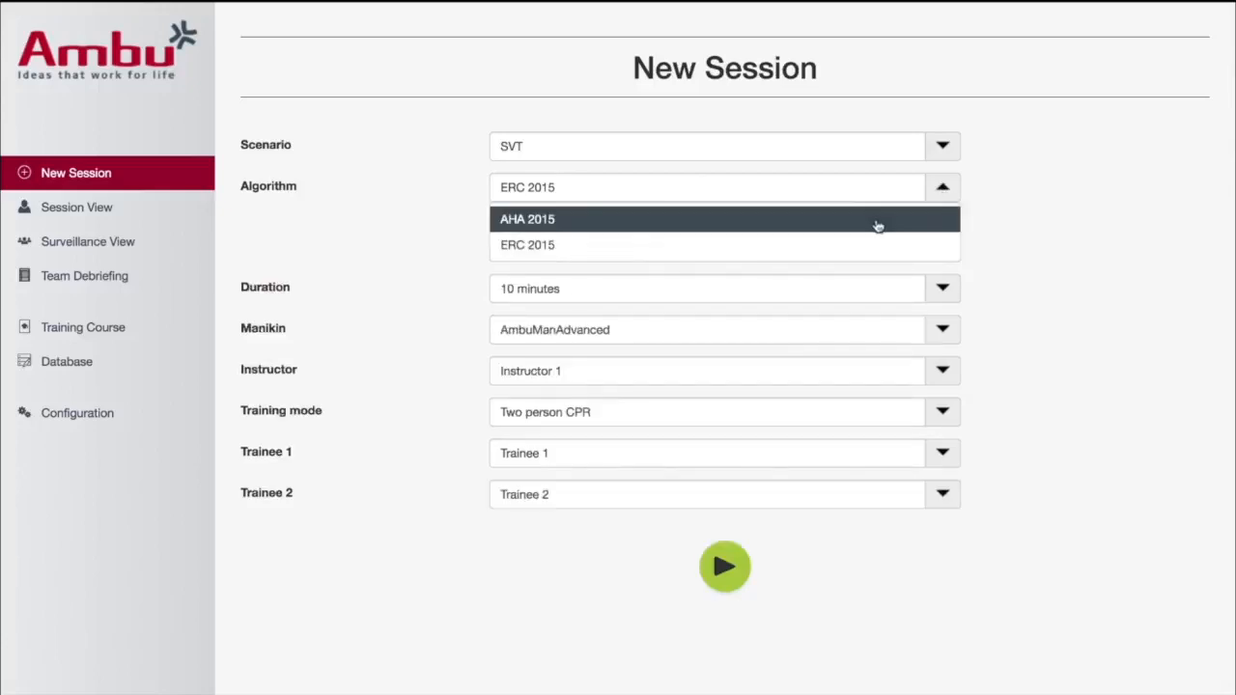
pyautogui.click(877, 223)
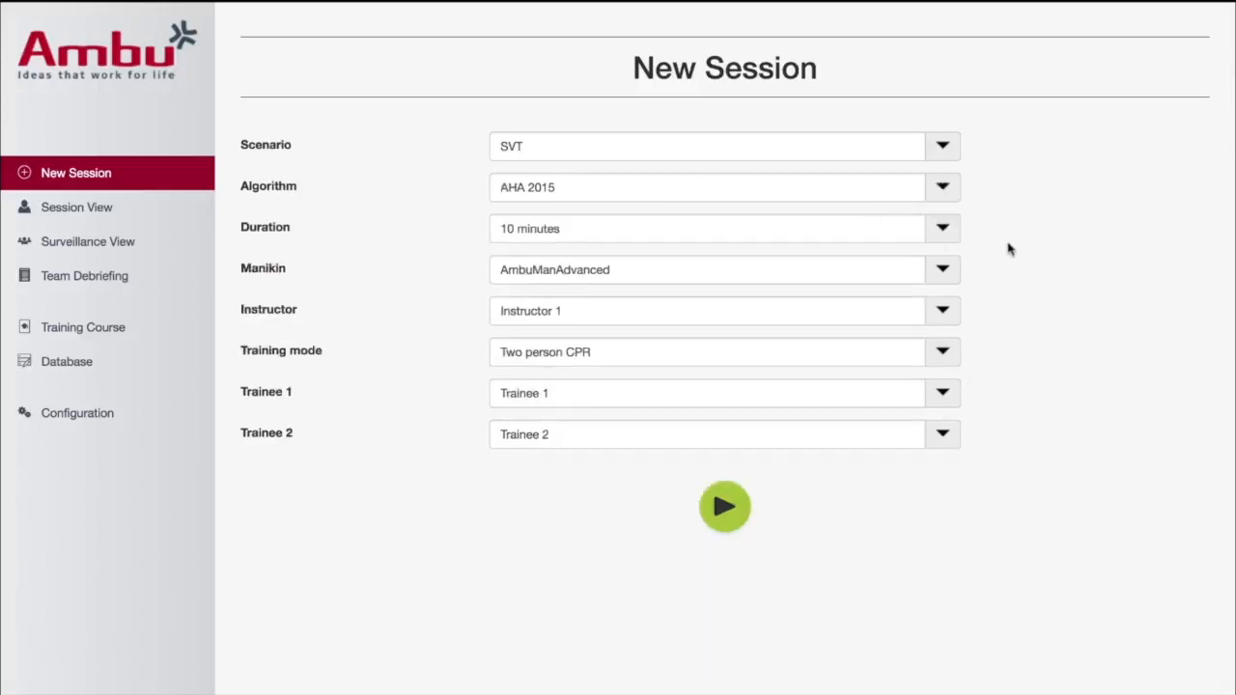
# Step: Set the session's duration to 2 minutes and its training mode to Compression only
pyautogui.click(943, 229)
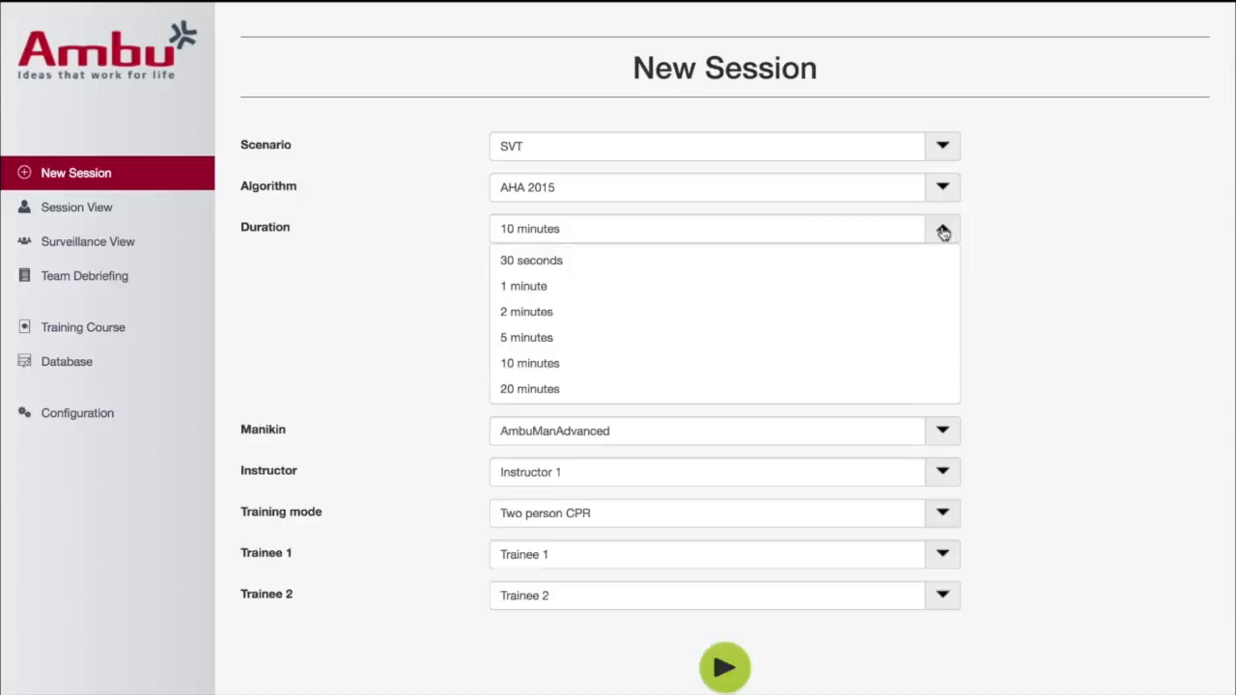
pyautogui.click(833, 308)
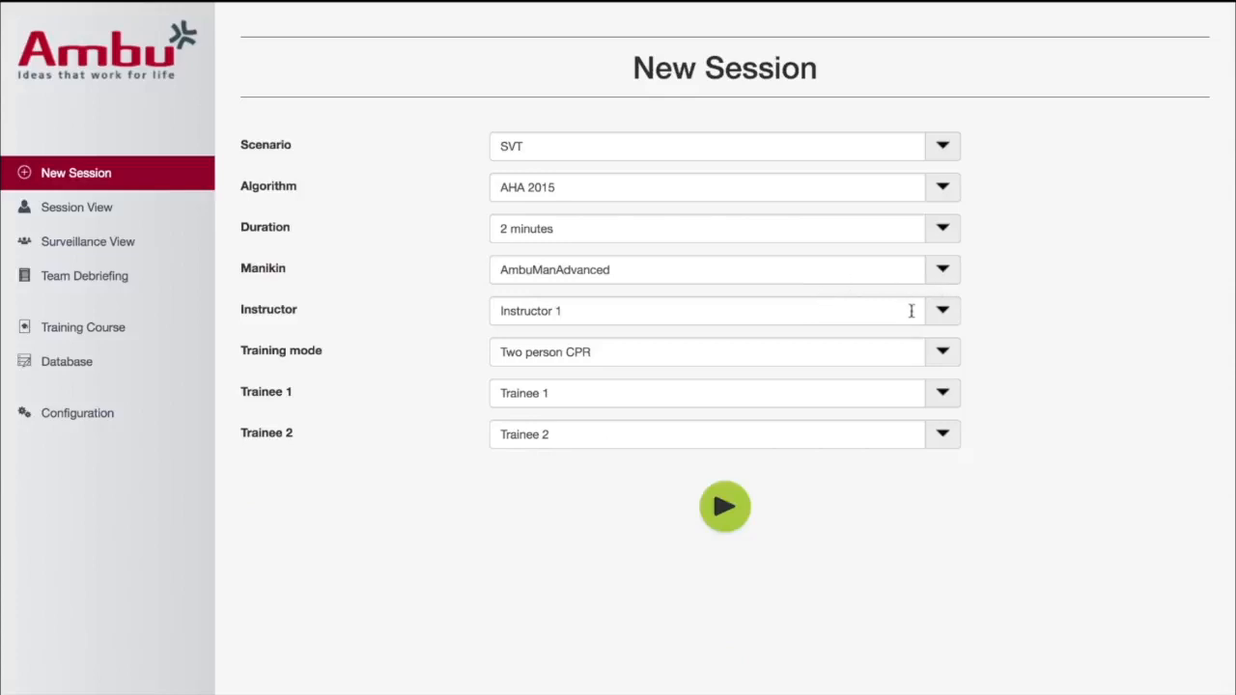
pyautogui.click(944, 315)
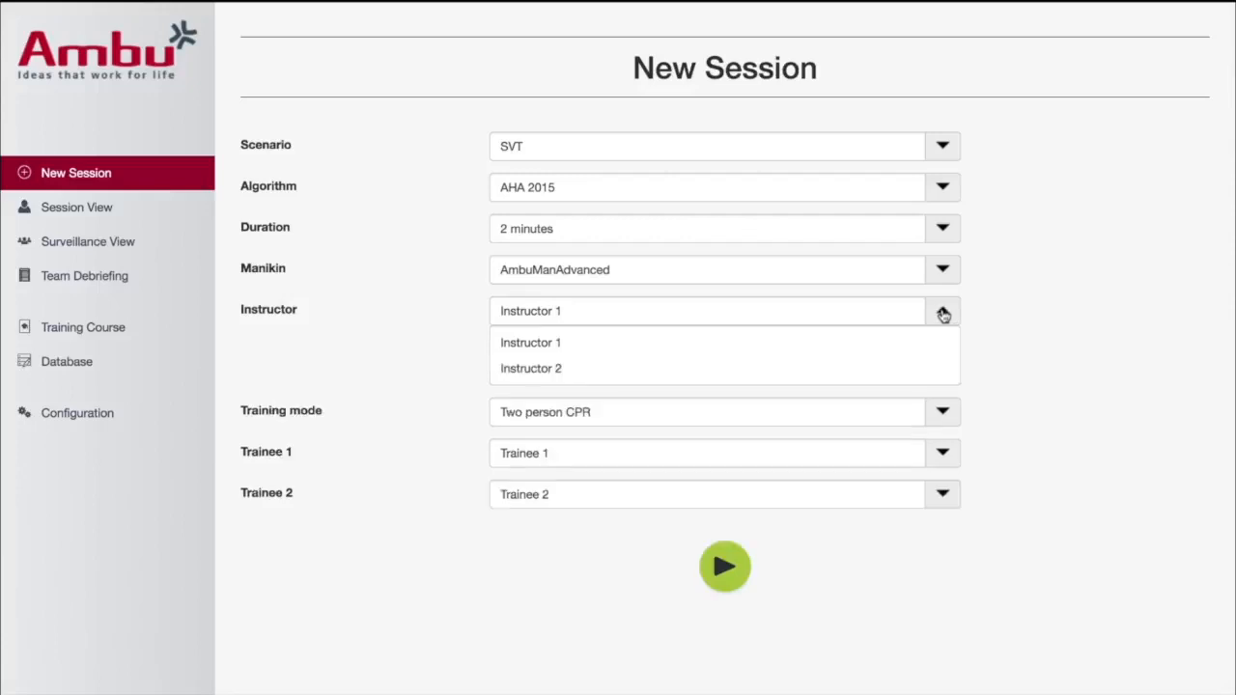
pyautogui.click(944, 314)
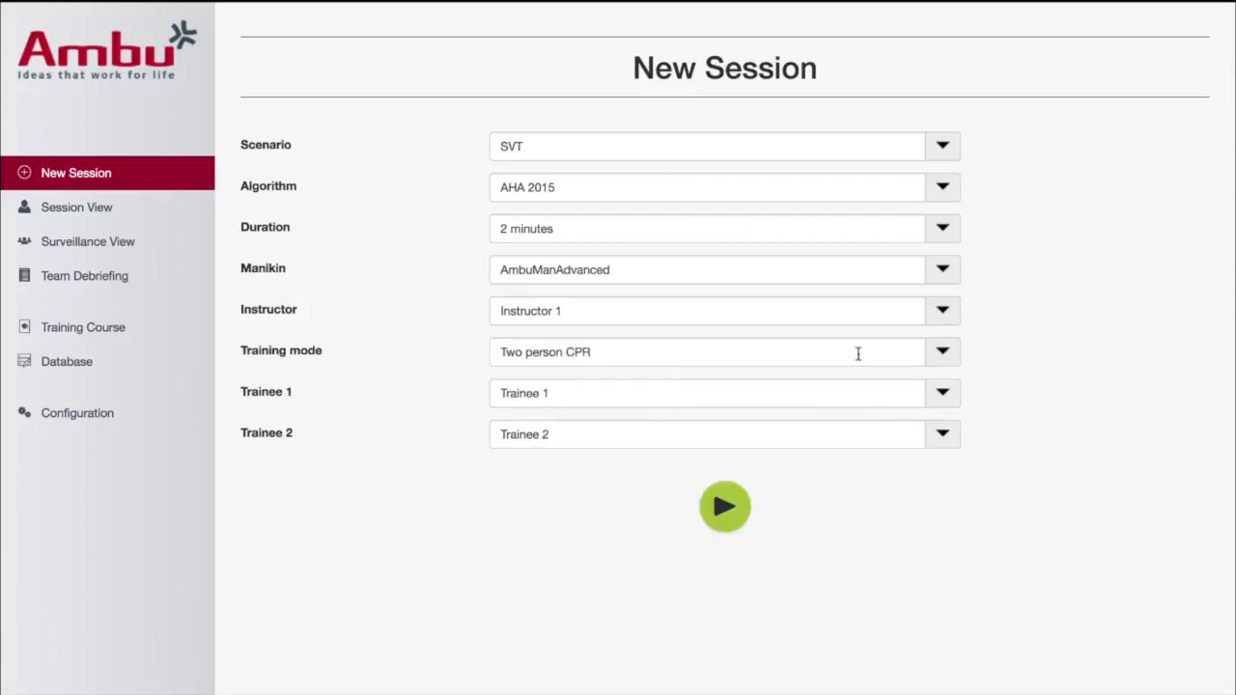
pyautogui.click(946, 354)
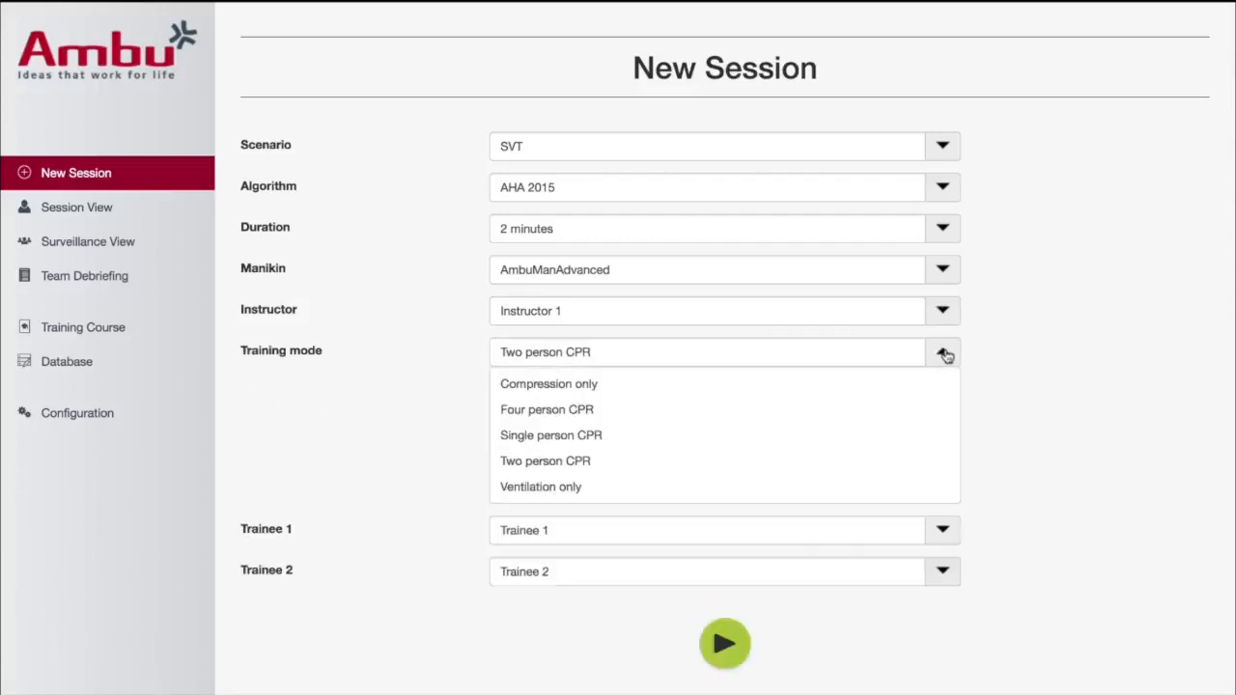
pyautogui.click(786, 389)
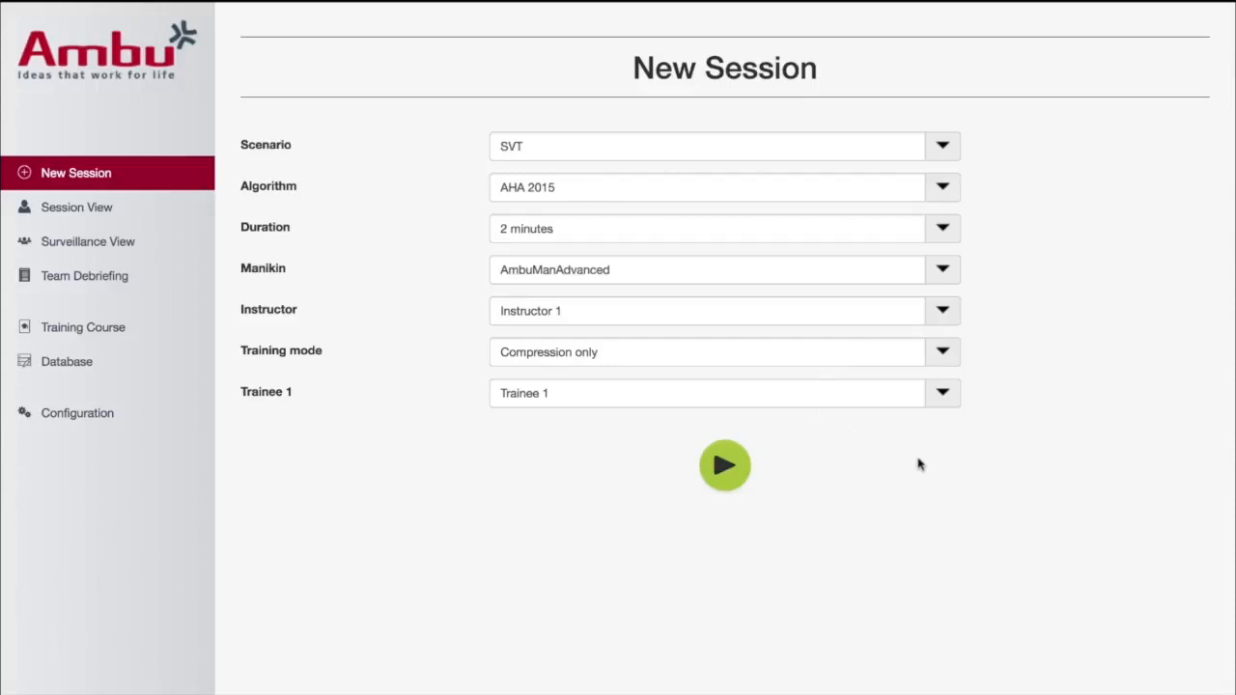
# Step: Launch the configured session and start running the SVT scenario on the manikin
pyautogui.click(725, 469)
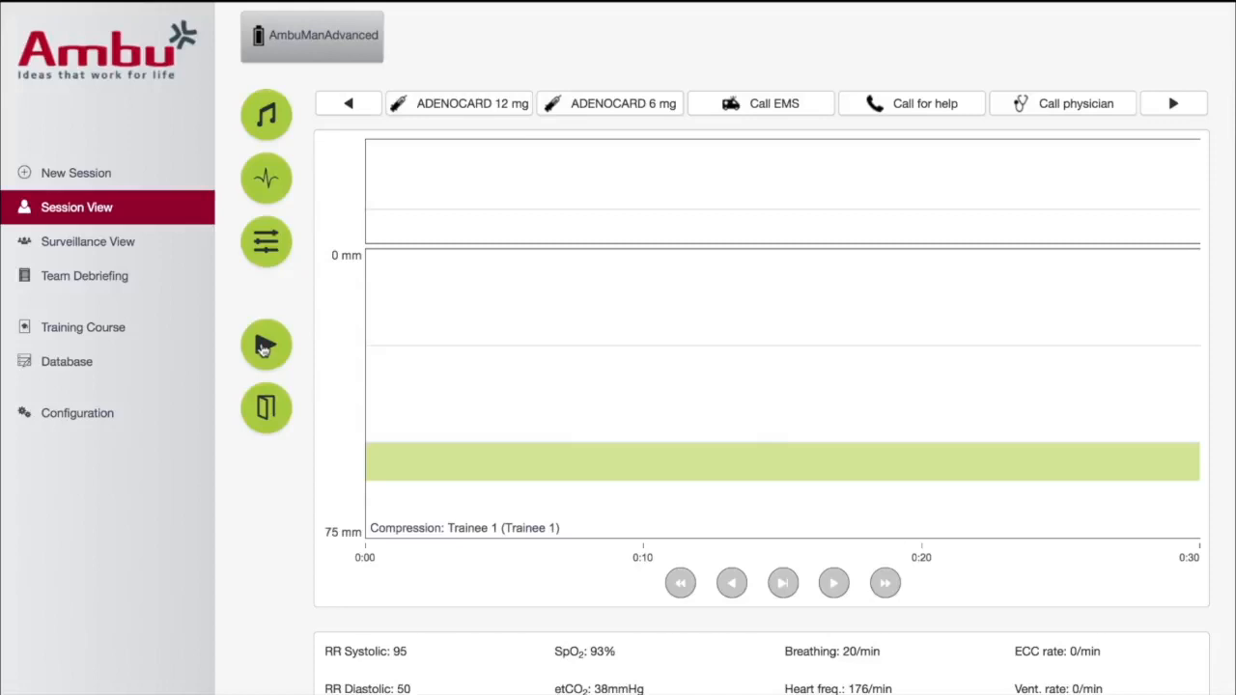
pyautogui.click(264, 348)
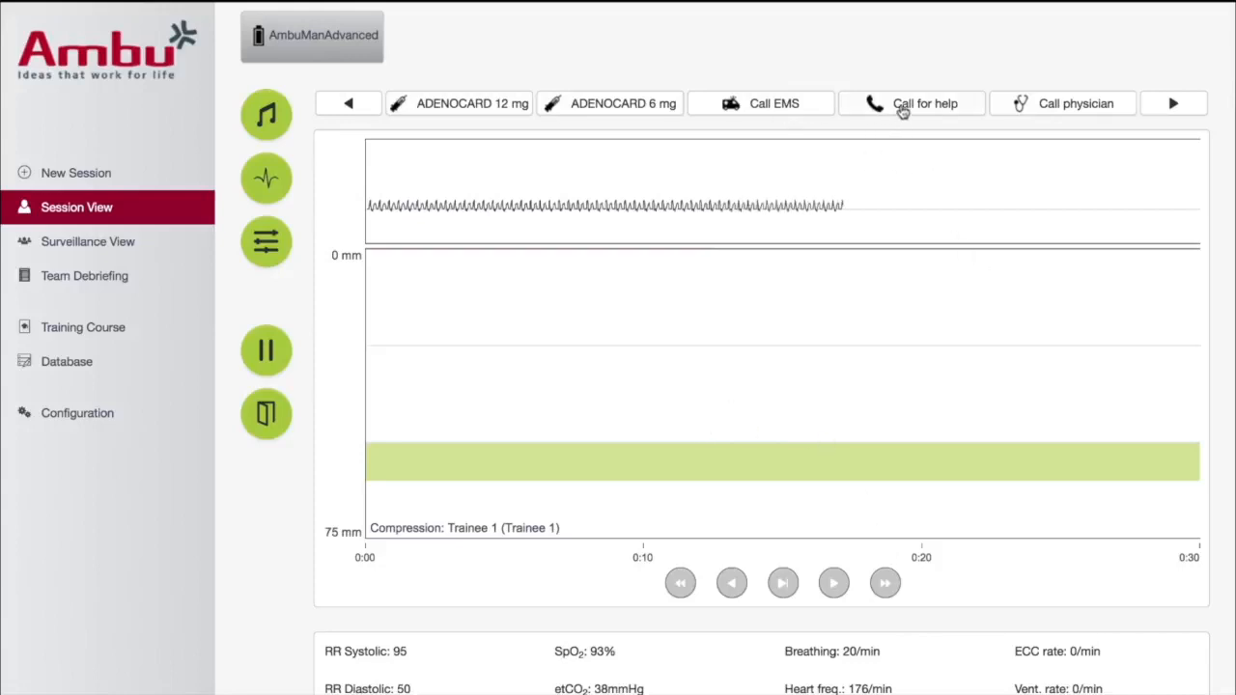
# Step: Log the Check response action in the running SVT session
pyautogui.click(1177, 104)
pyautogui.click(1175, 103)
pyautogui.click(1093, 105)
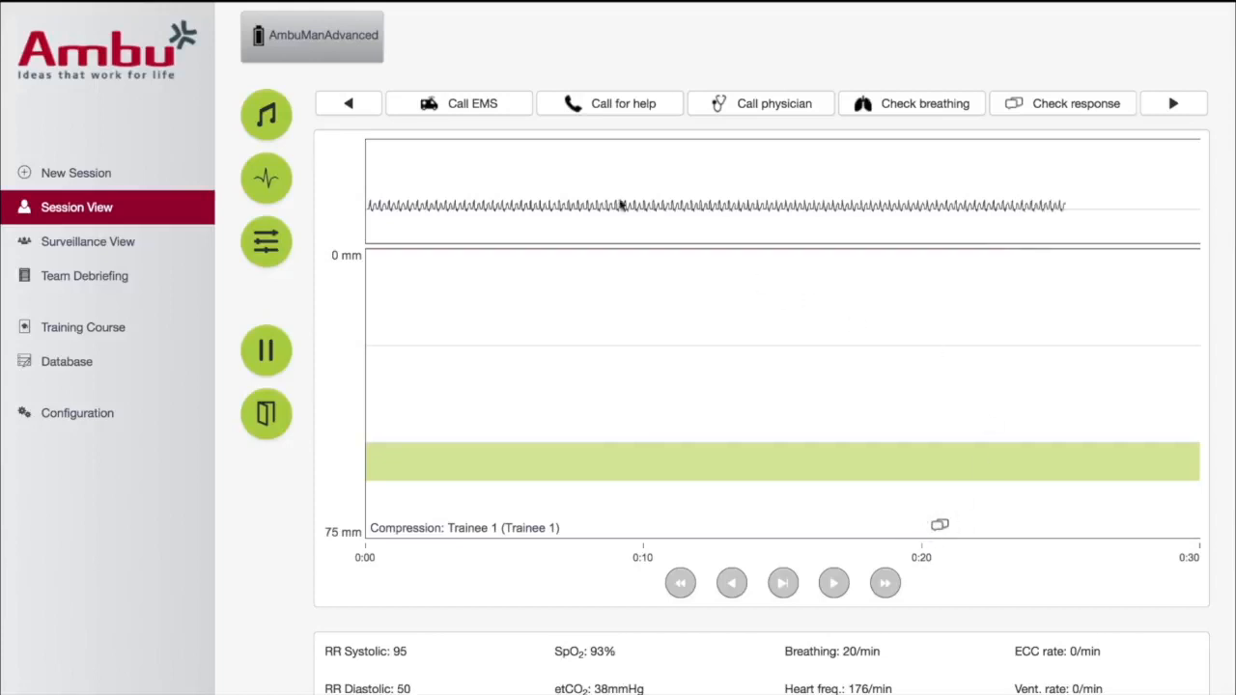
# Step: Administer ADENOCARD 6 mg followed by ADENOCARD 12 mg in the running session
pyautogui.click(349, 102)
pyautogui.click(349, 104)
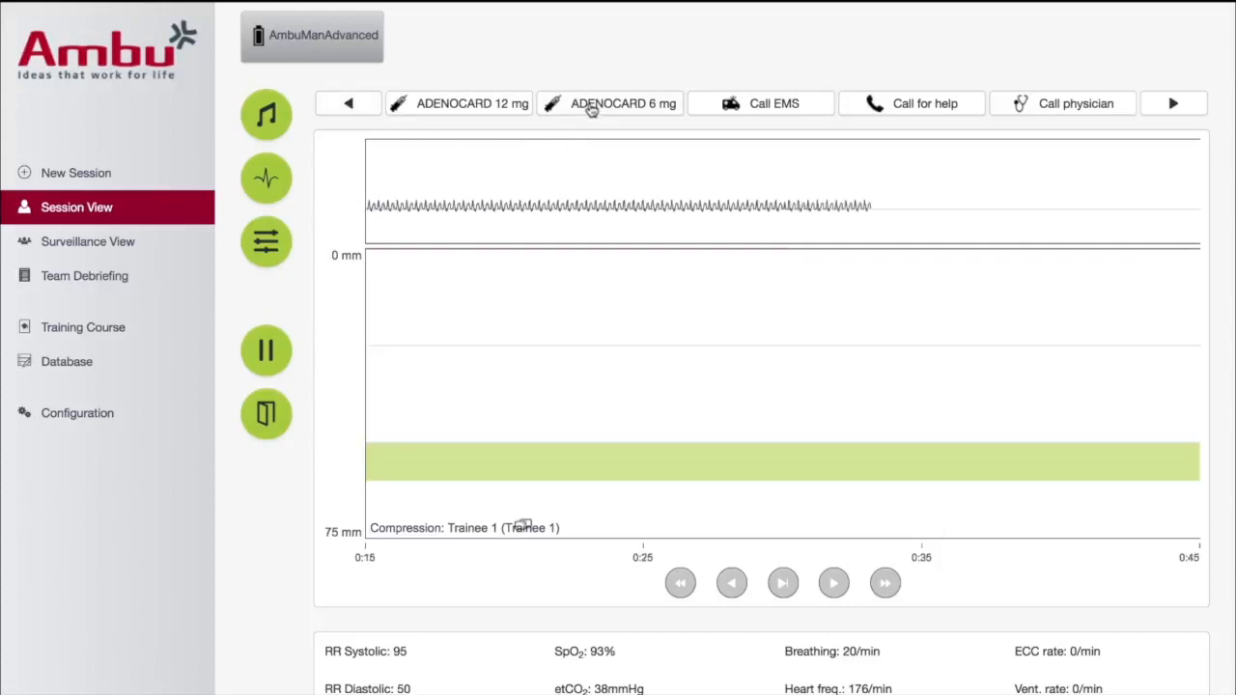
pyautogui.click(591, 106)
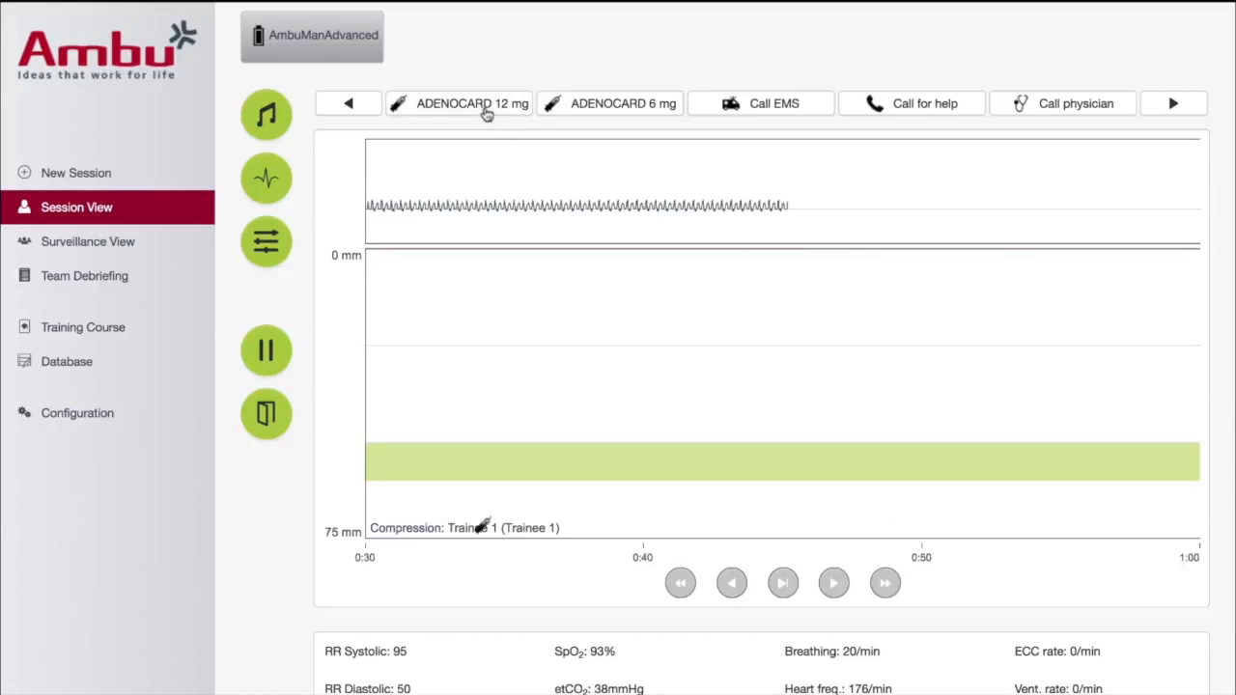
pyautogui.click(487, 113)
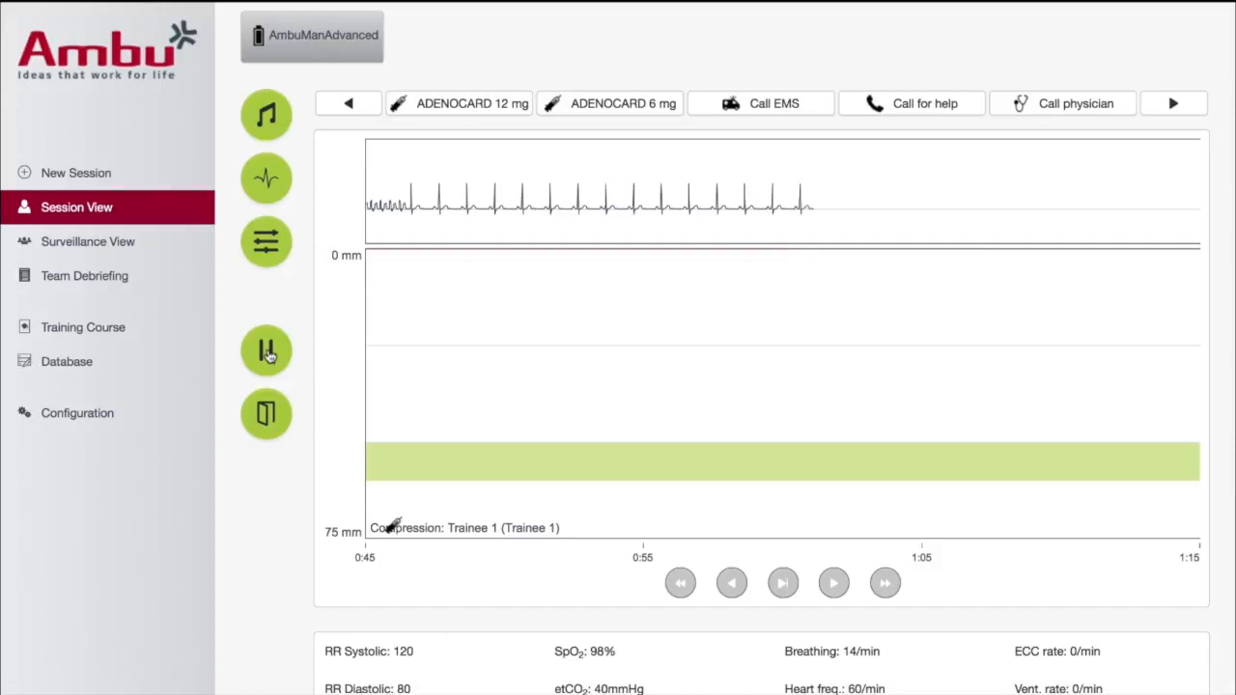
# Step: Pause and end the running SVT session, and open its training results
pyautogui.click(267, 351)
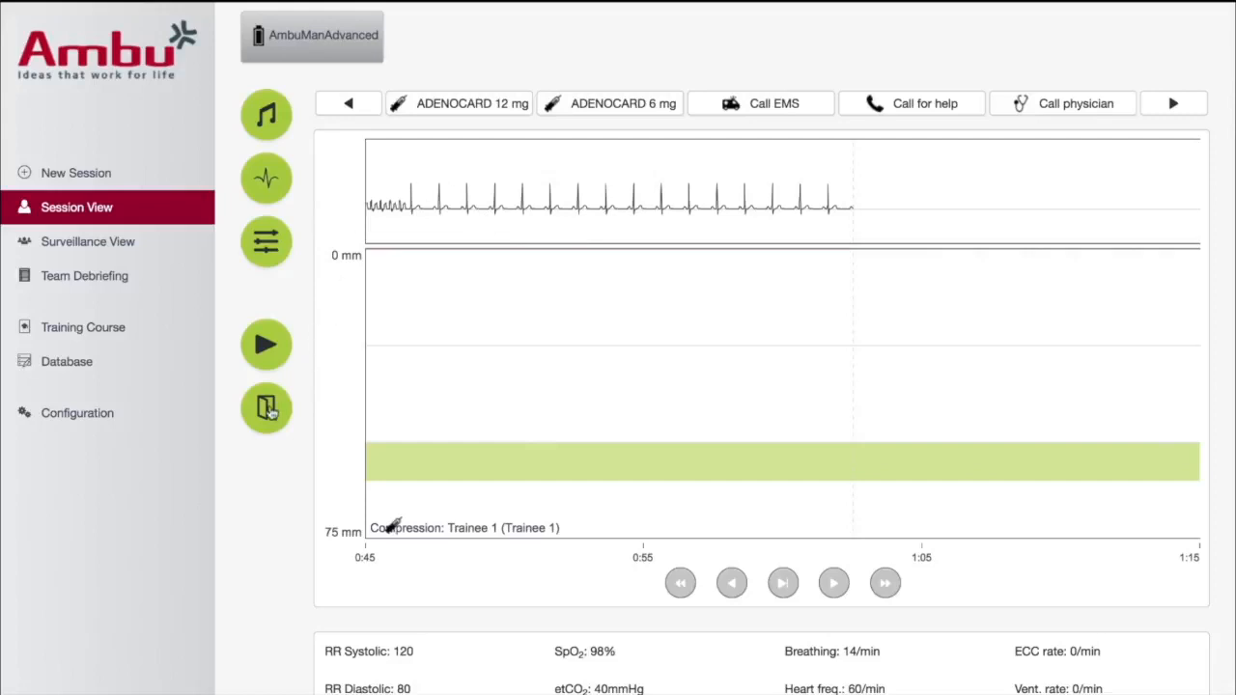
pyautogui.click(269, 409)
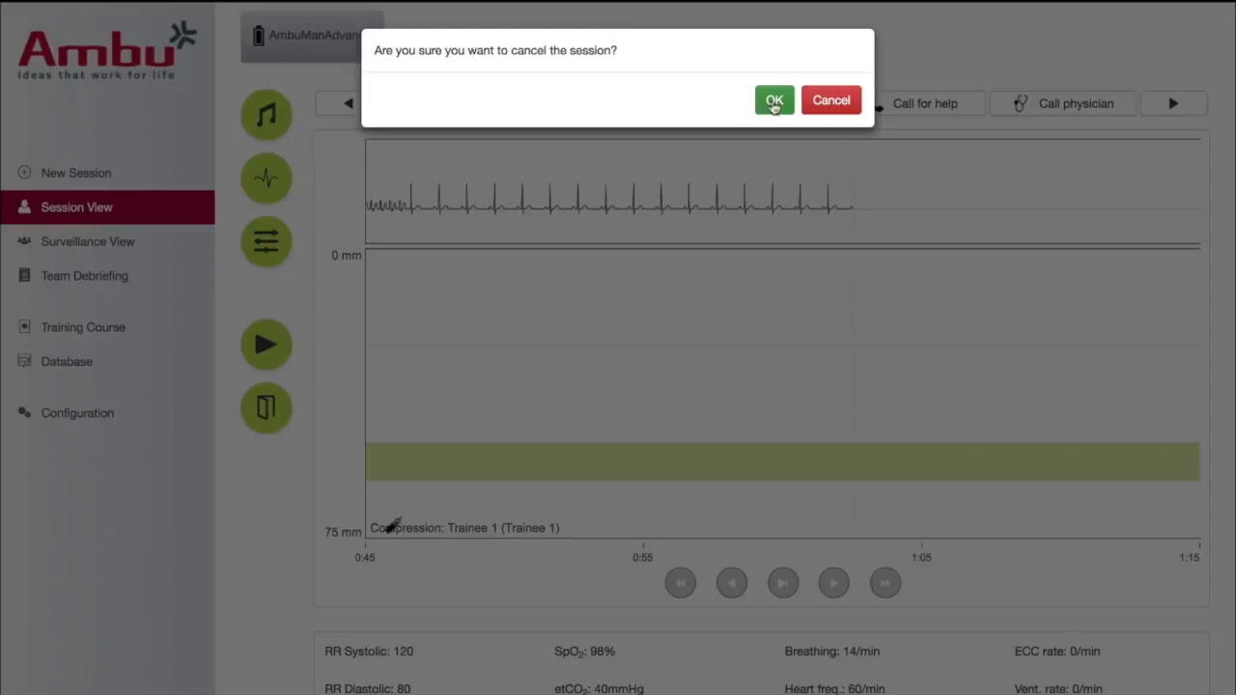
pyautogui.click(774, 102)
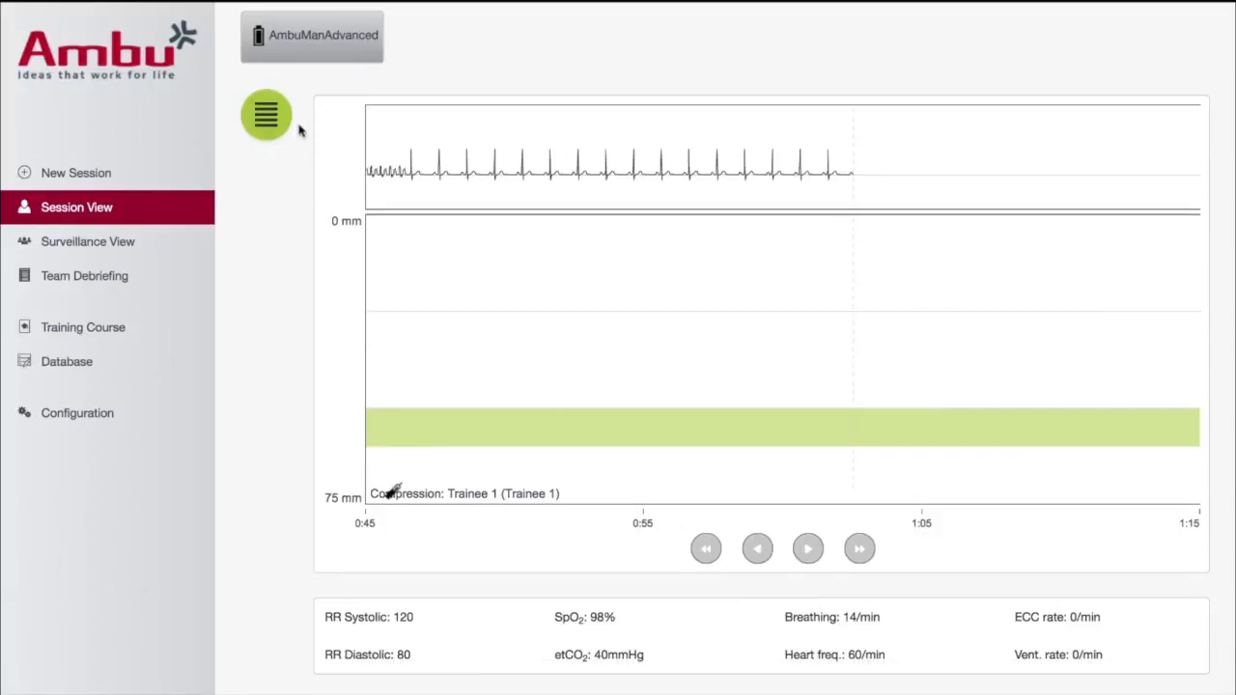
pyautogui.click(272, 120)
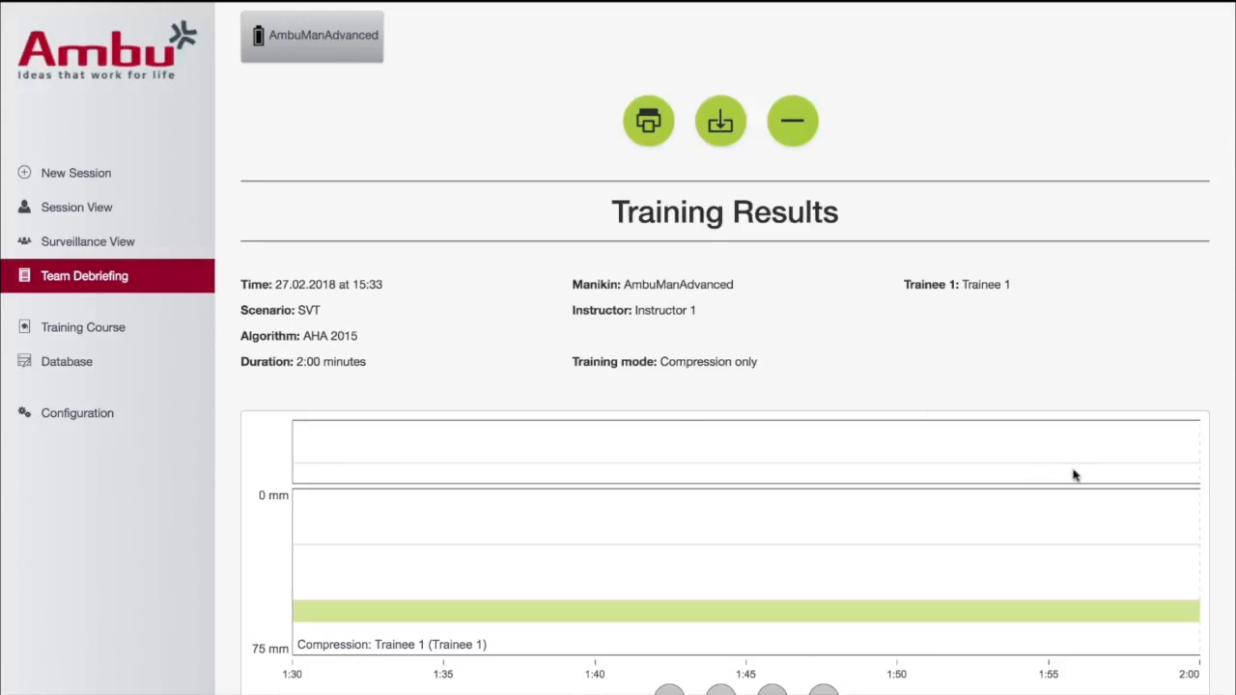
# Step: Review the ECG curve and logged action markers along the training results timeline from 0:00 to 1:00
pyautogui.scroll(-3, 1221, 518)
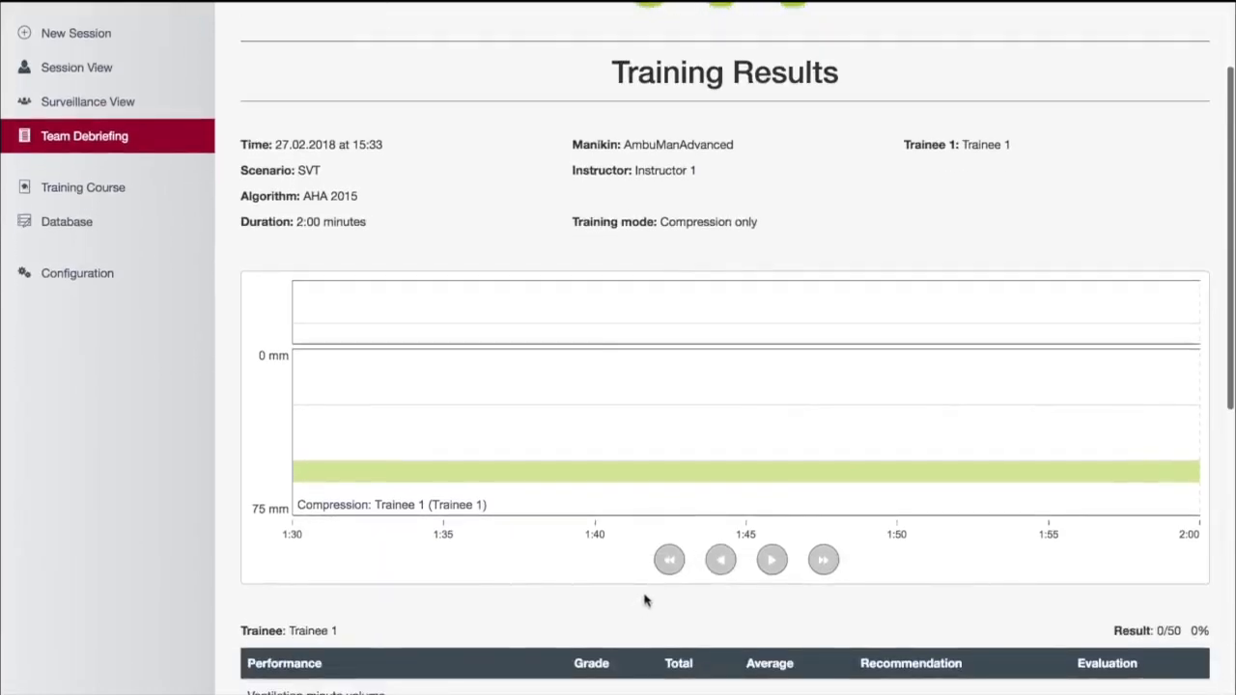
pyautogui.click(668, 563)
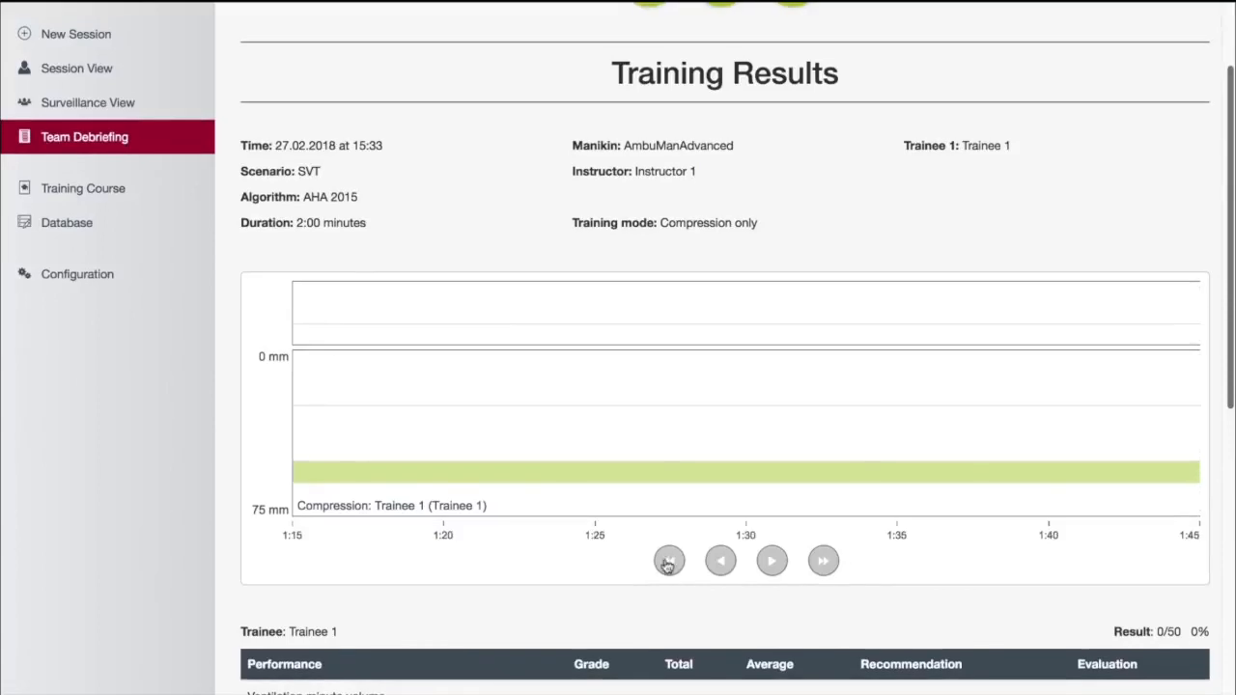
pyautogui.click(668, 563)
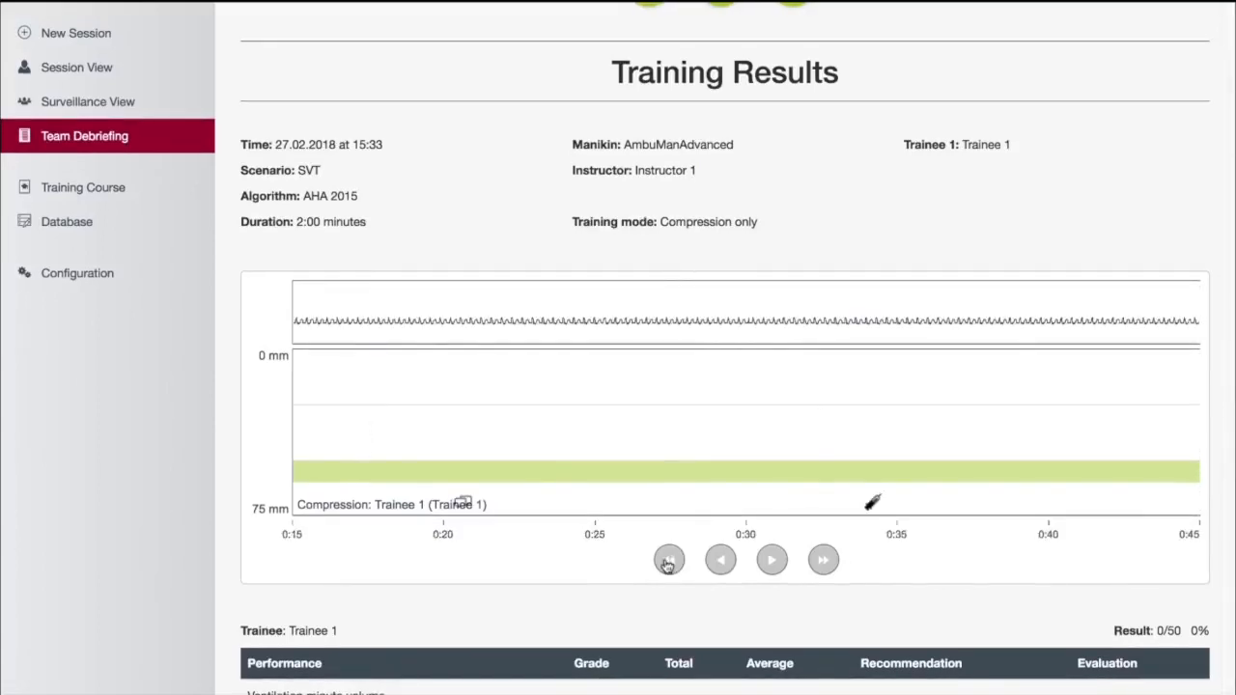
pyautogui.click(669, 563)
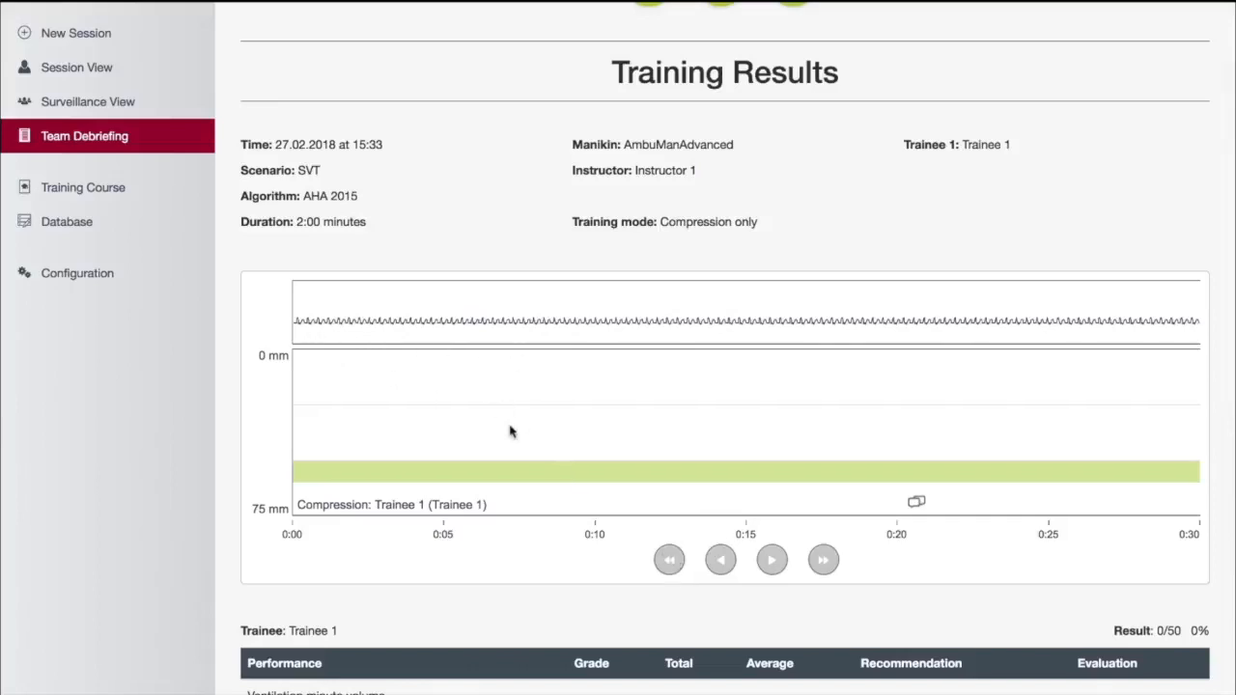
pyautogui.scroll(1, 512, 432)
pyautogui.scroll(-3, 511, 432)
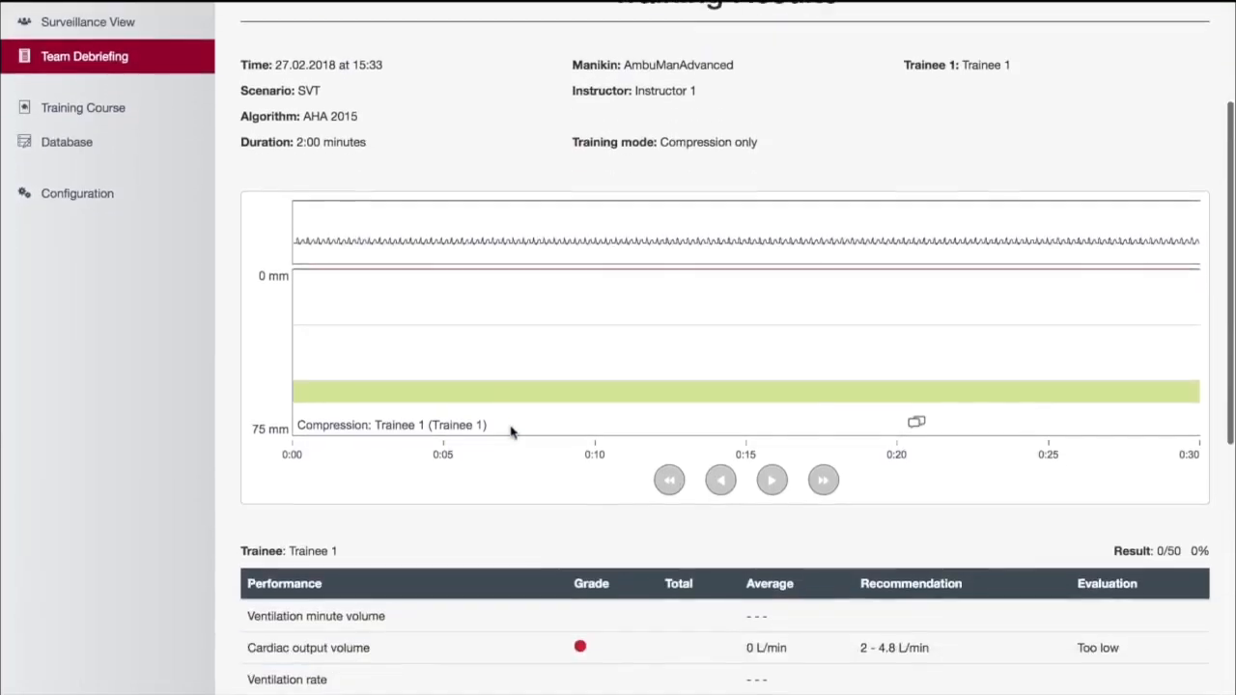
pyautogui.scroll(1, 512, 432)
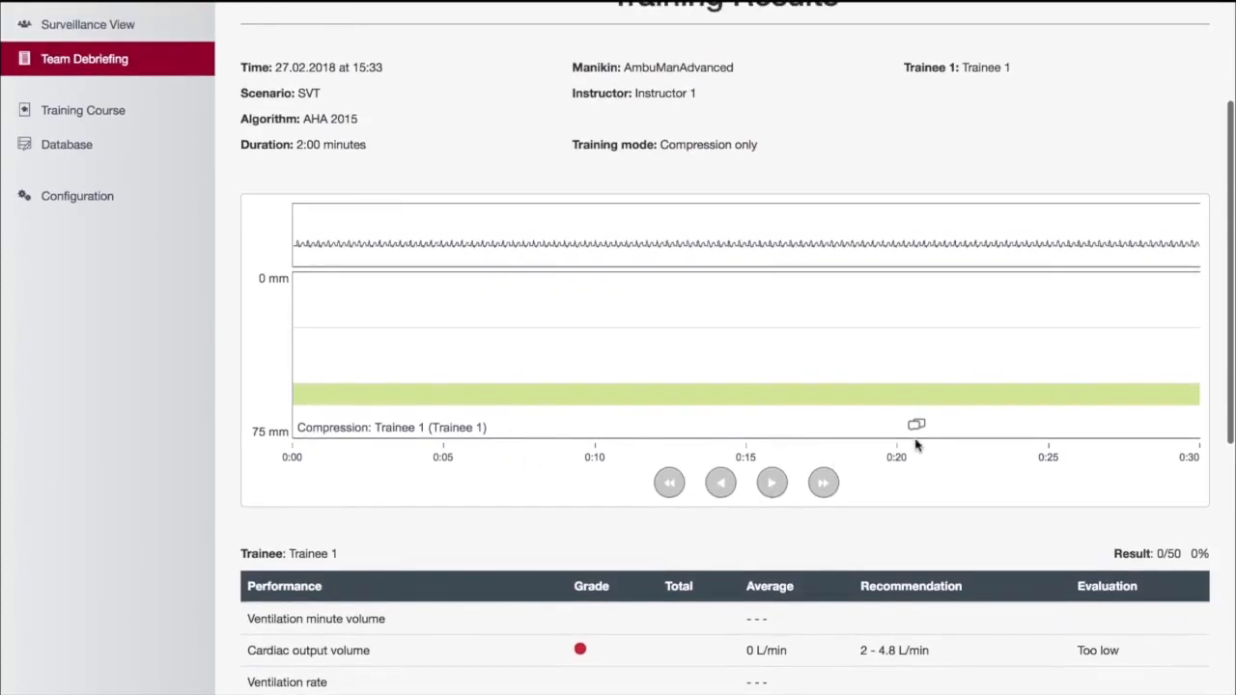
pyautogui.click(772, 485)
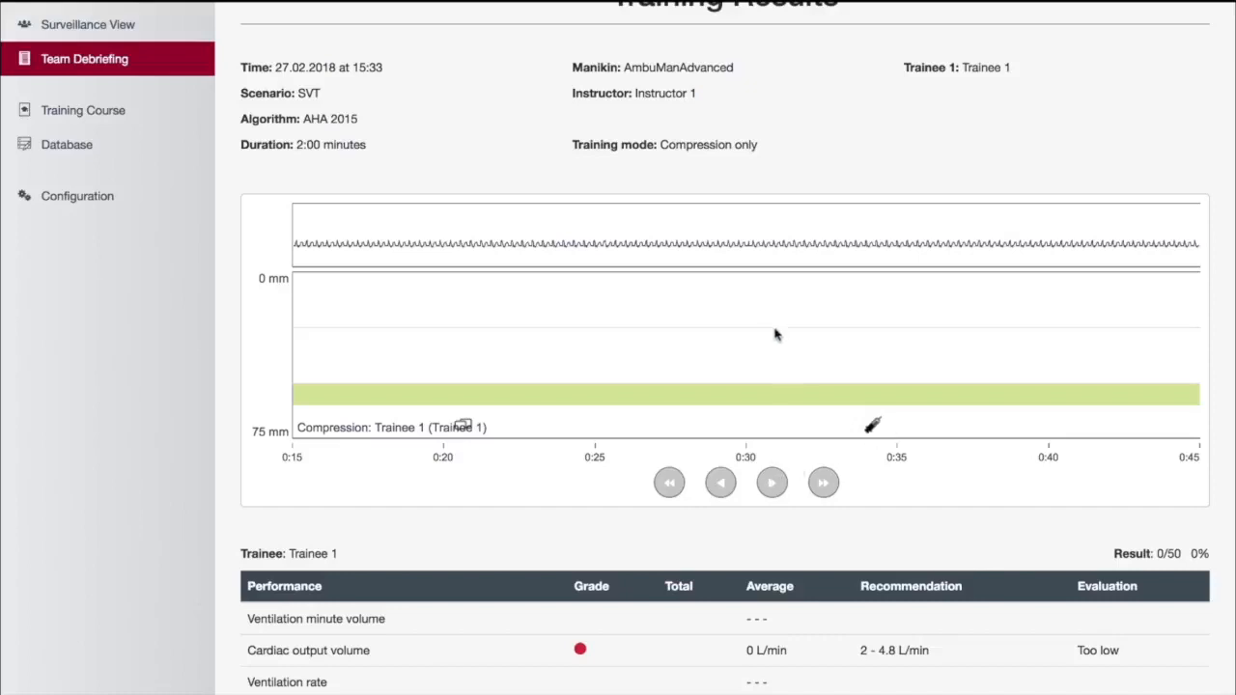
pyautogui.click(773, 484)
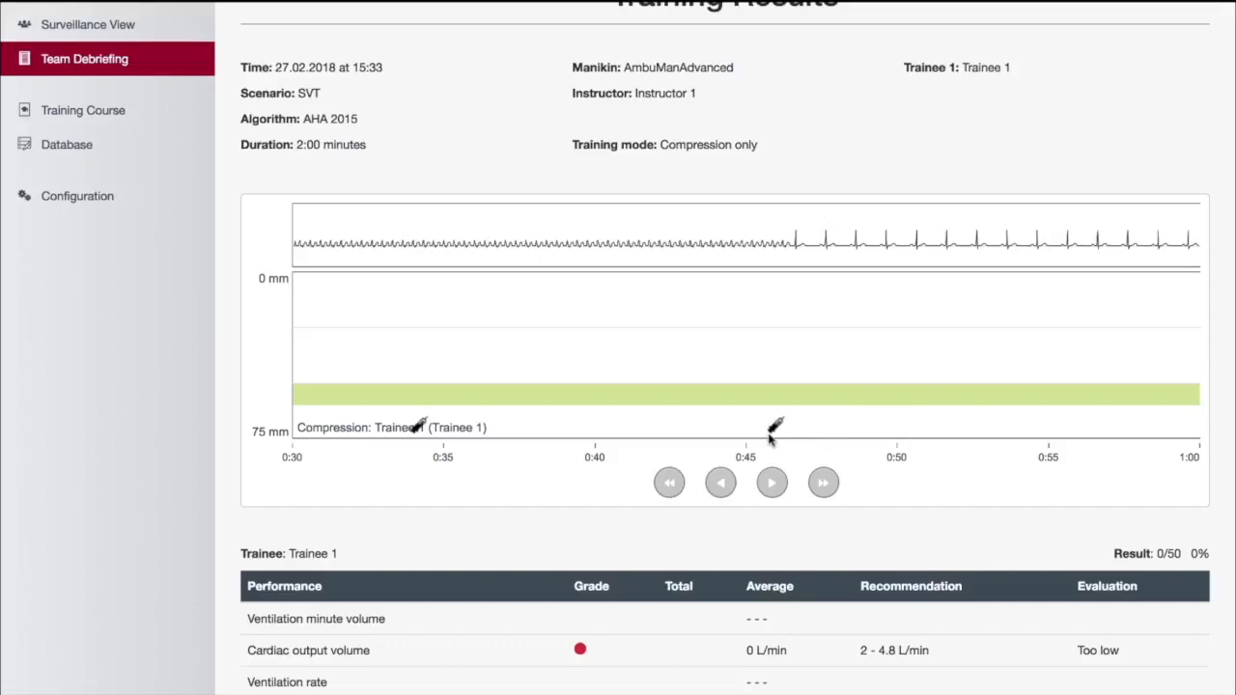
# Step: Examine the trainee's performance table, the timed action log, and the comment and approval fields of the training results
pyautogui.scroll(-5, 770, 437)
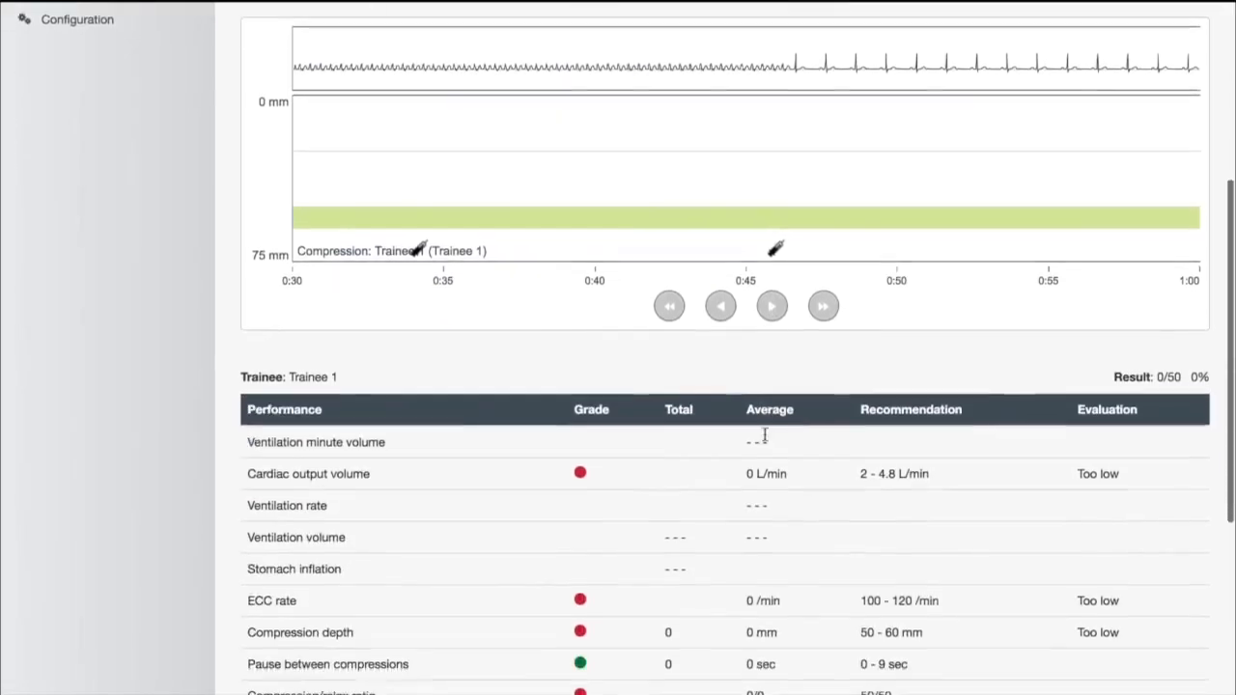
pyautogui.scroll(-1, 764, 435)
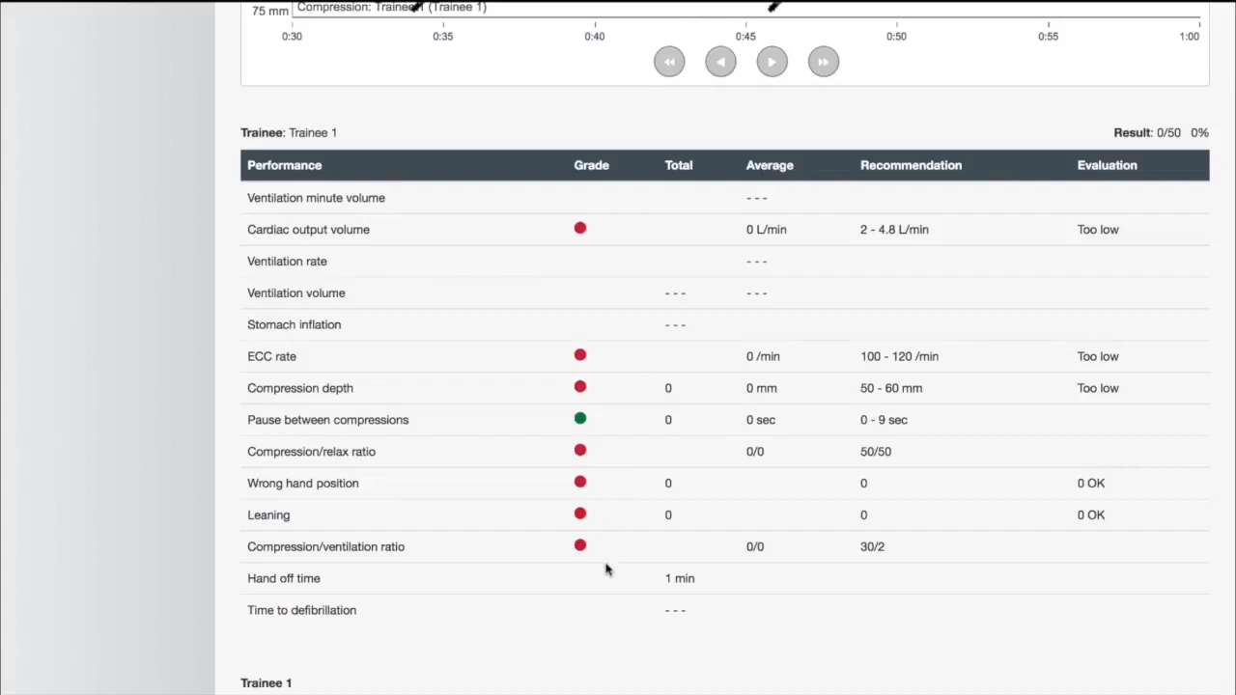
pyautogui.scroll(-4, 586, 557)
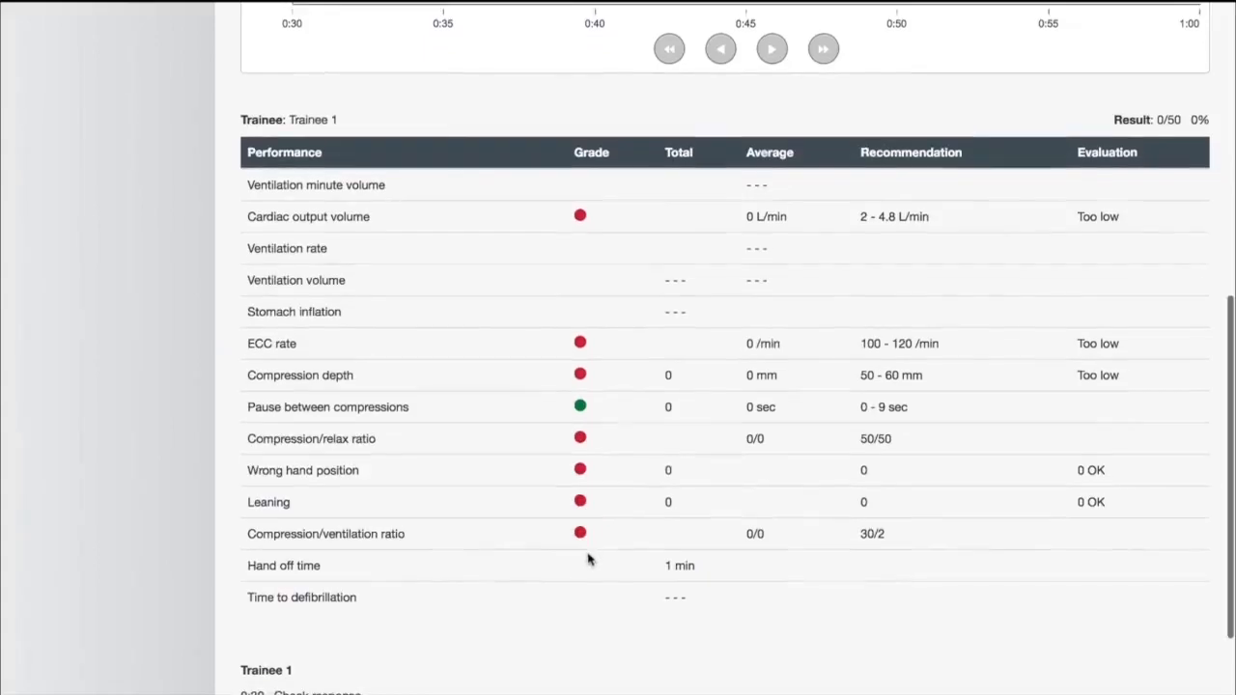
pyautogui.scroll(-2, 584, 558)
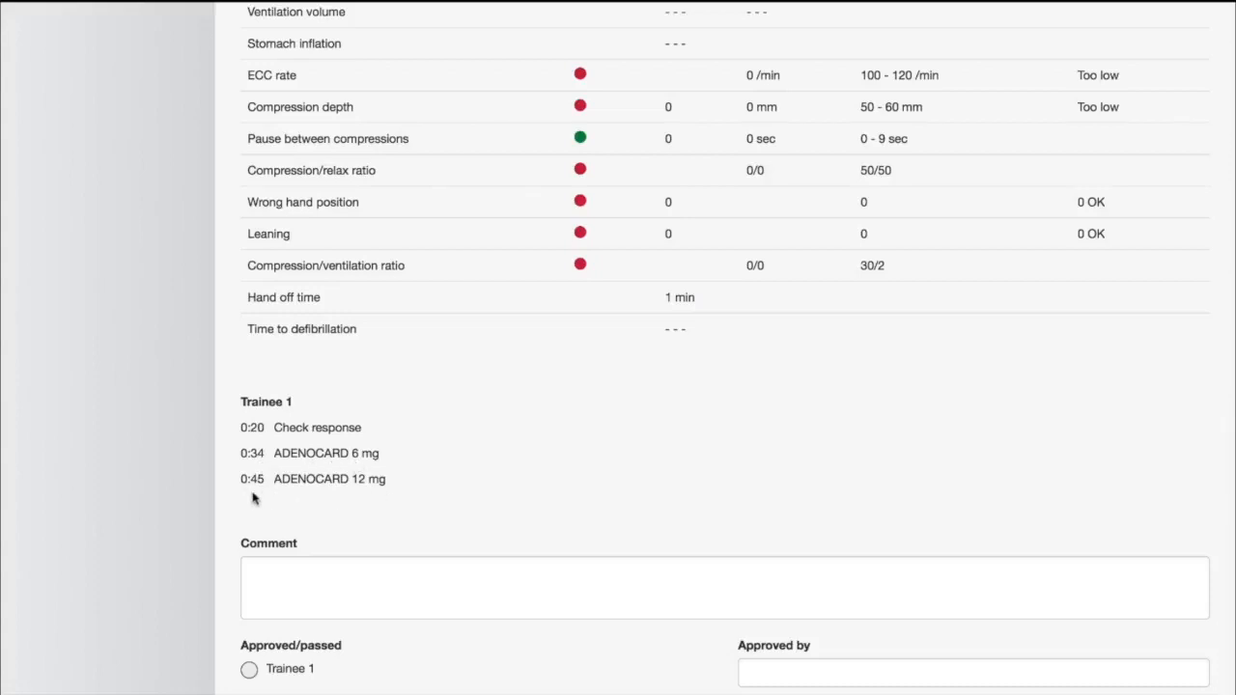
pyautogui.scroll(-1, 549, 471)
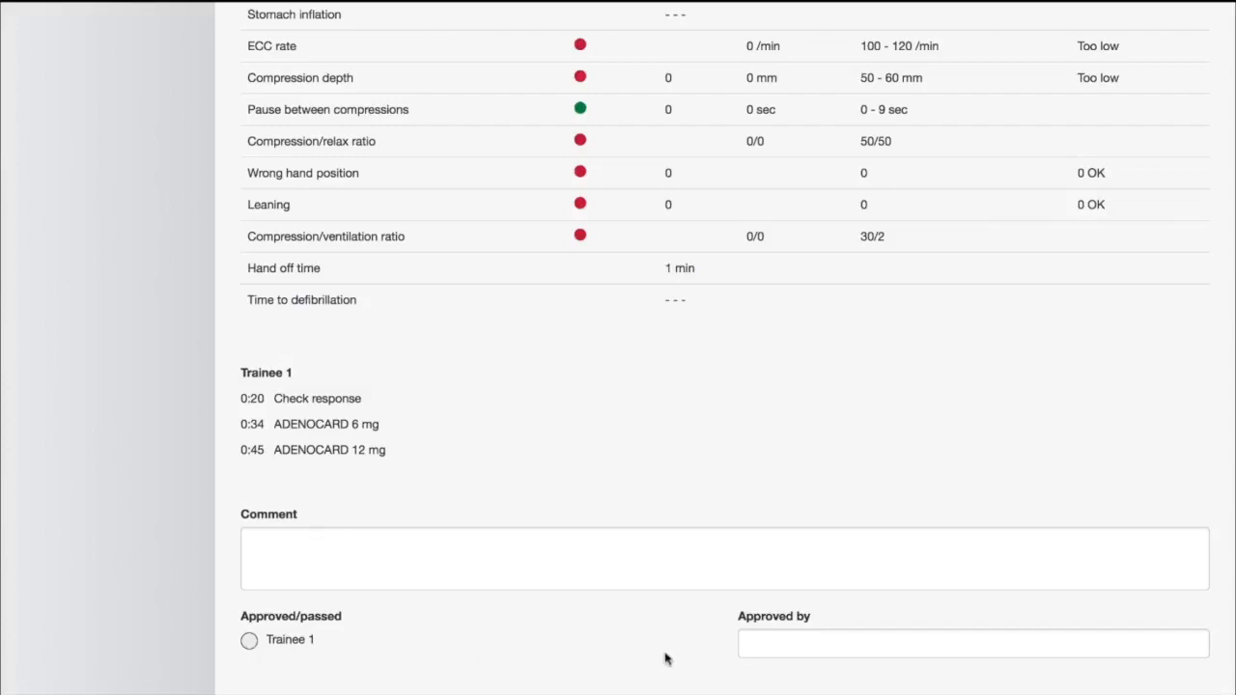
pyautogui.scroll(1, 594, 630)
pyautogui.scroll(-1, 595, 629)
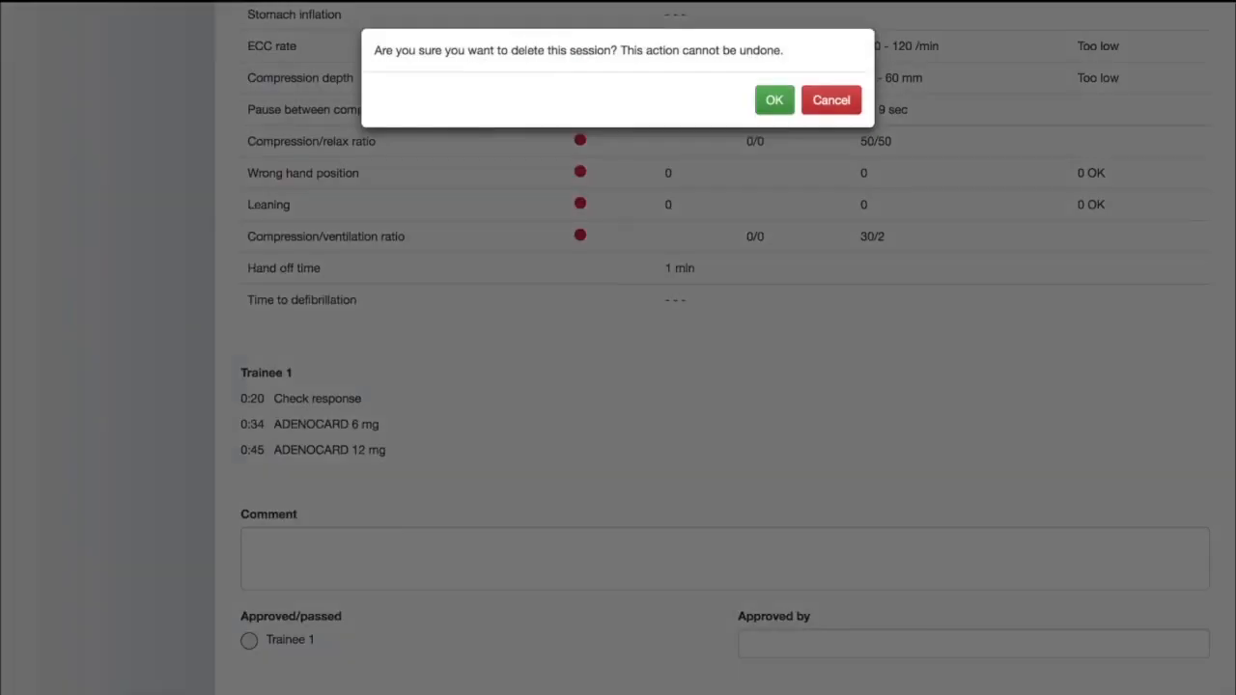
# Step: Delete the finished session's results and open a blank new session setup
pyautogui.click(775, 101)
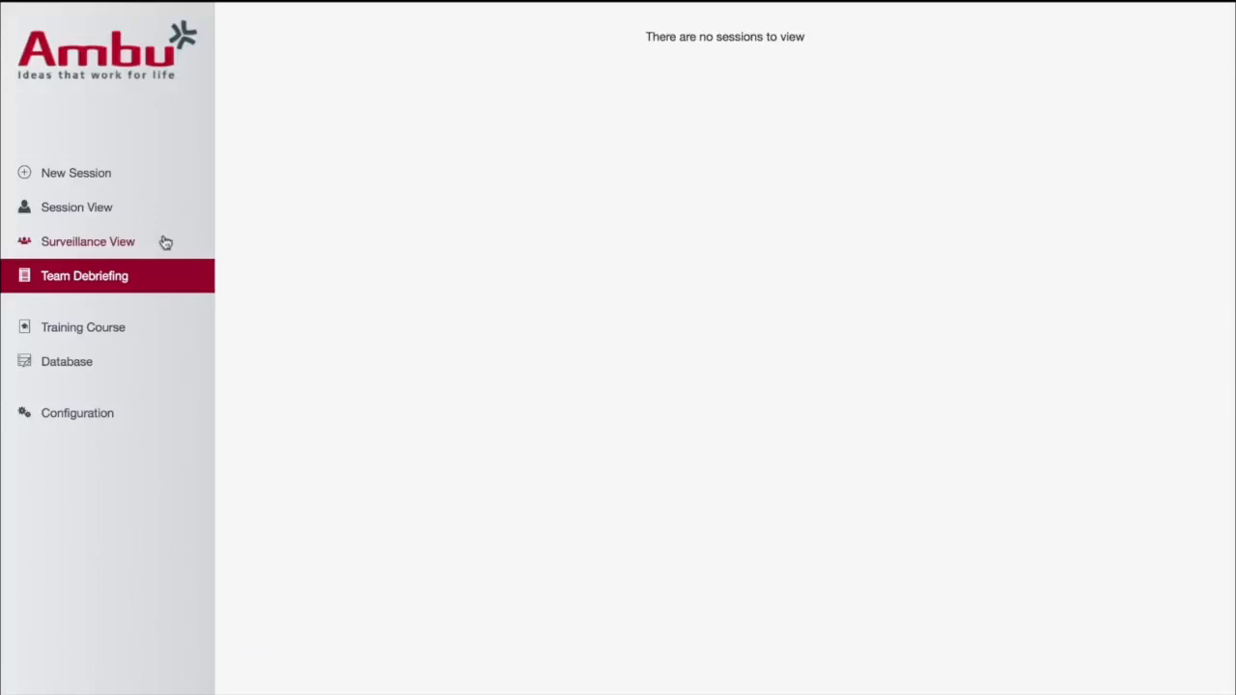
pyautogui.click(103, 176)
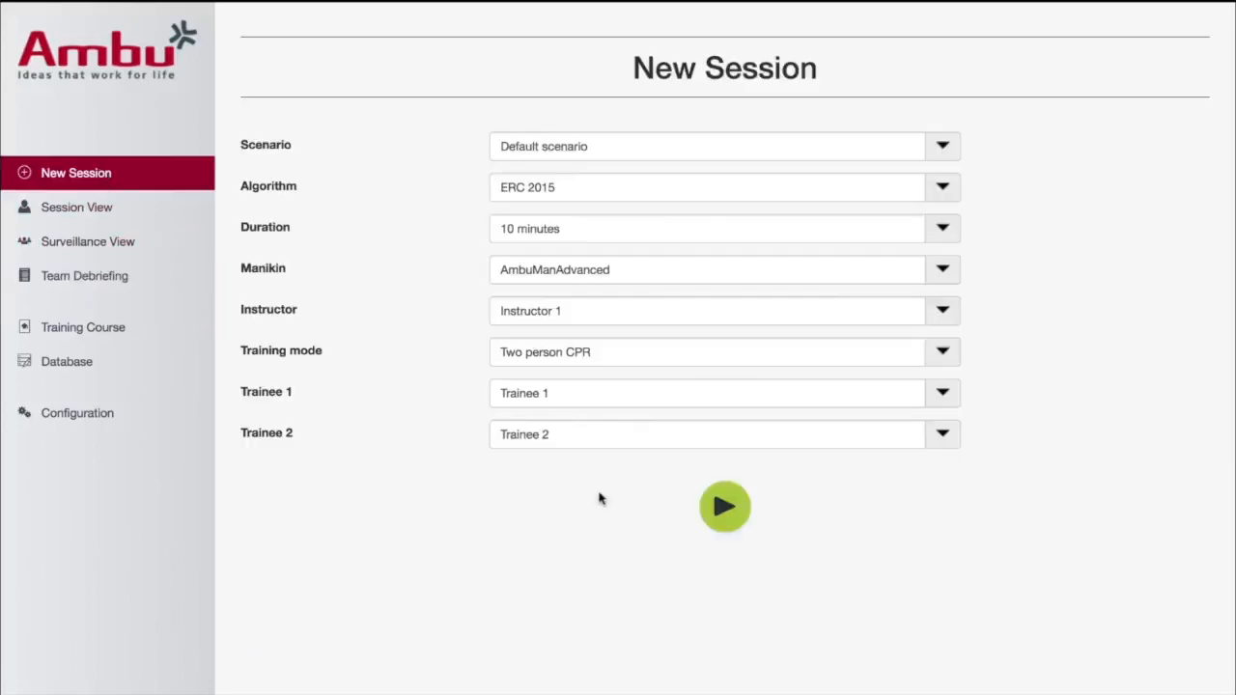